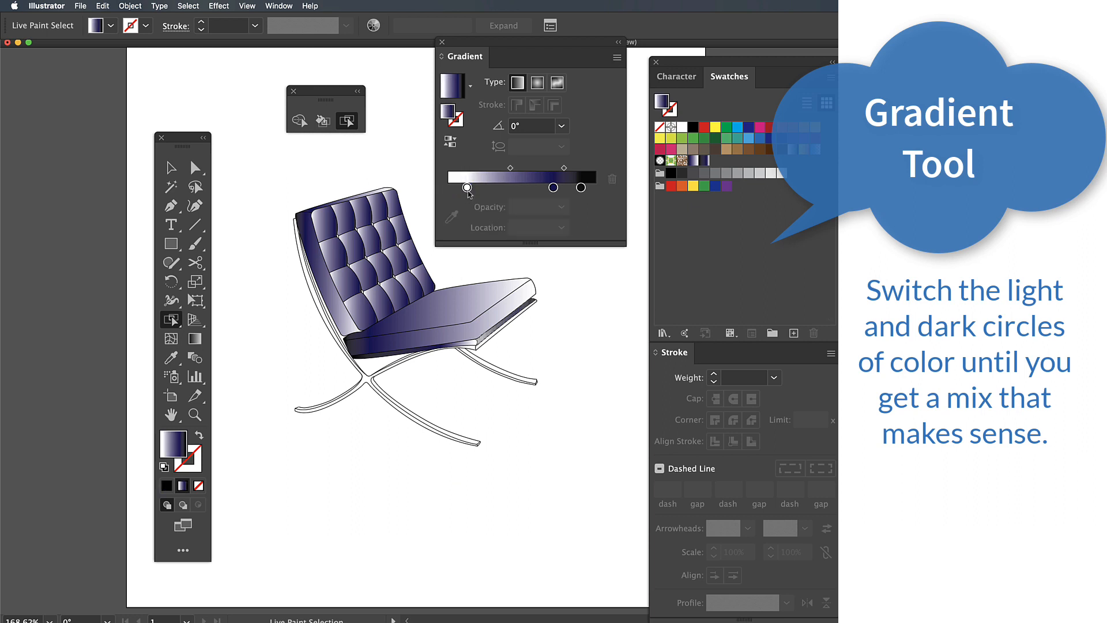
# Step: Place the gradient's blue stop at about 60% and its black stop at 100%, and save the gradient as a swatch
pyautogui.moveTo(554, 188); pyautogui.dragTo(498, 188)
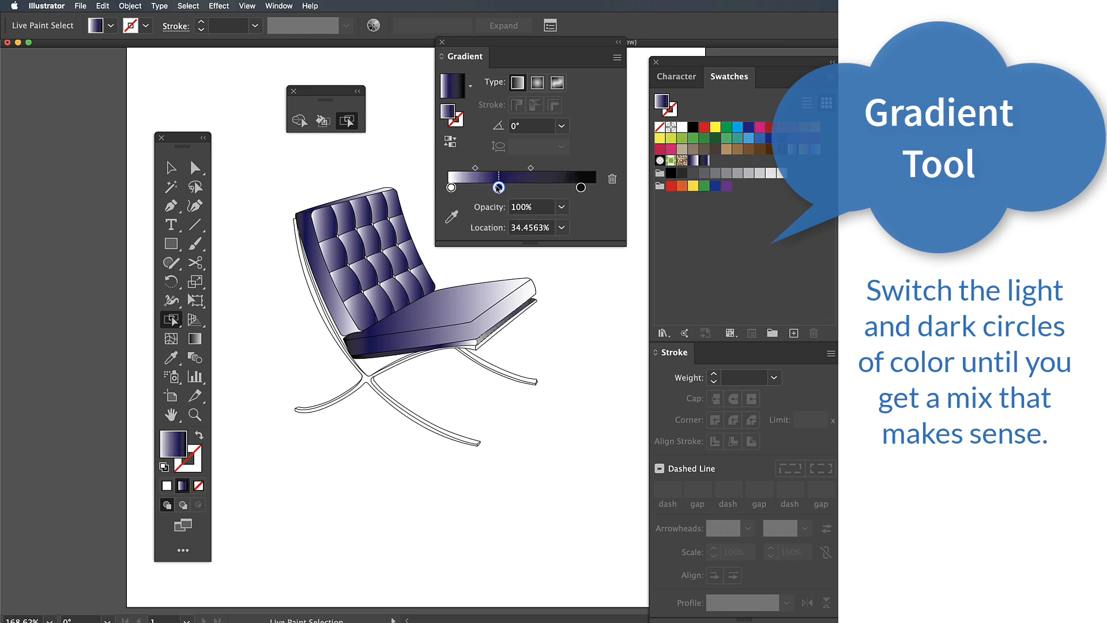
pyautogui.moveTo(580, 187); pyautogui.dragTo(595, 187)
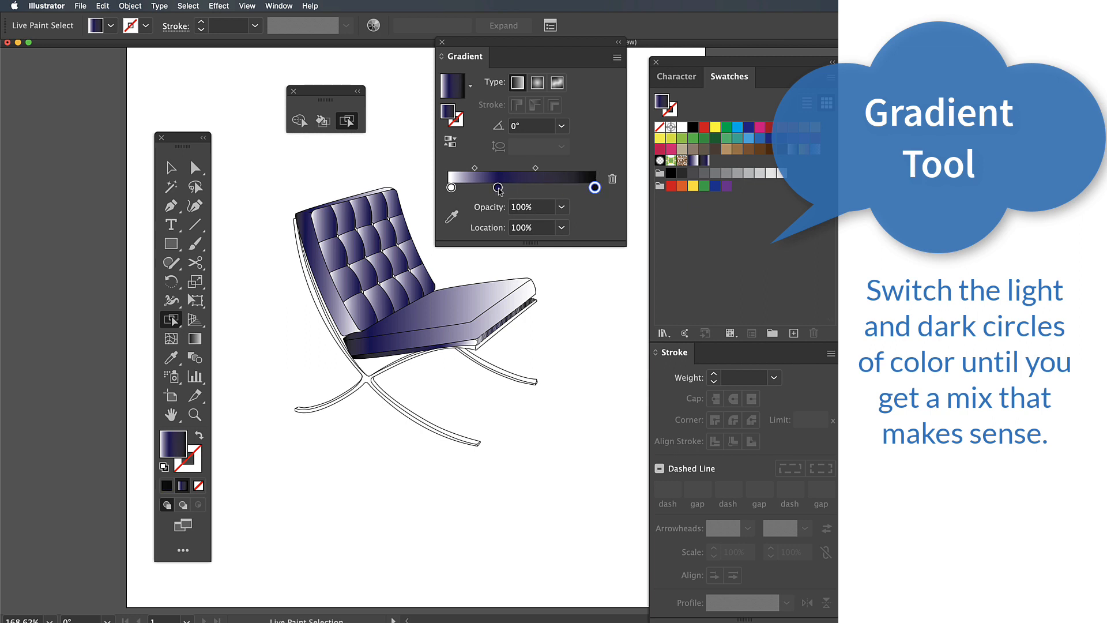
pyautogui.moveTo(497, 187); pyautogui.dragTo(536, 187)
pyautogui.click(583, 324)
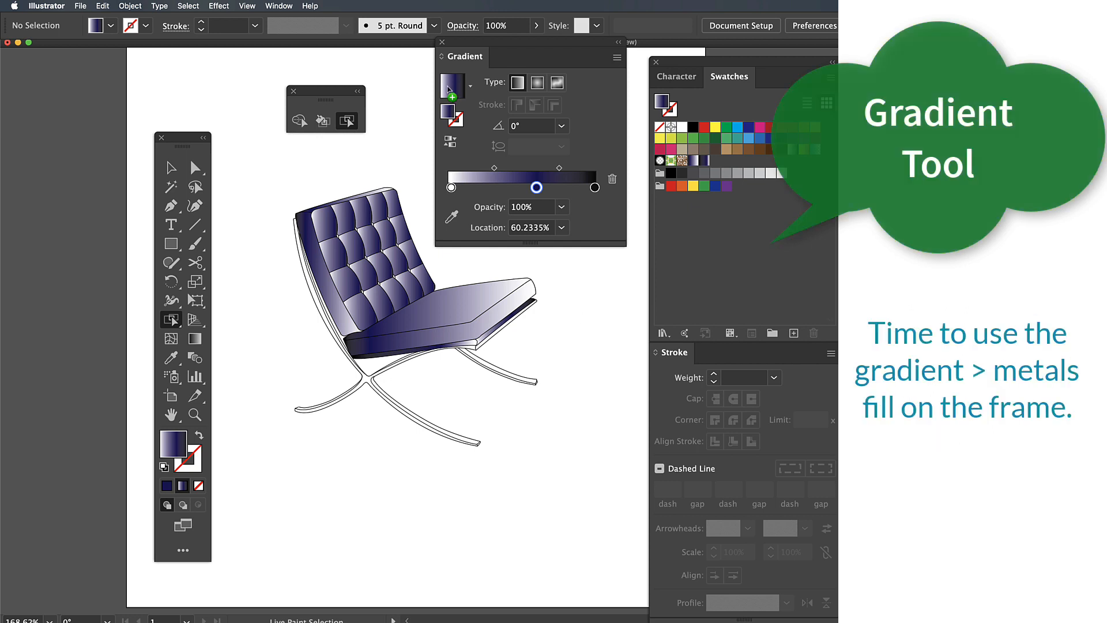
pyautogui.moveTo(449, 89); pyautogui.dragTo(725, 173)
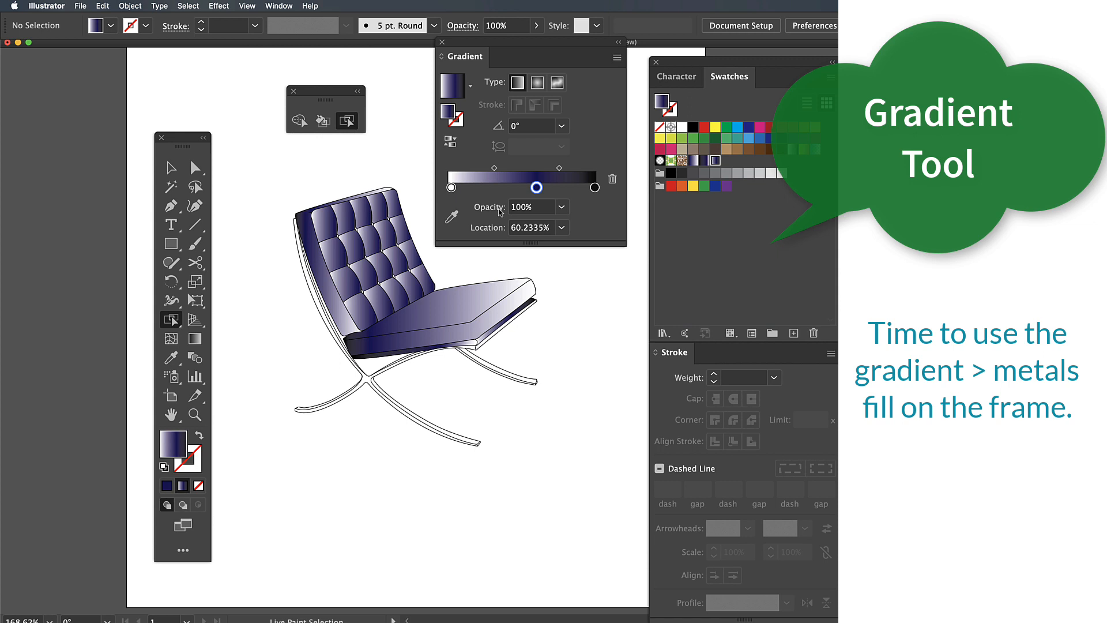
pyautogui.click(442, 43)
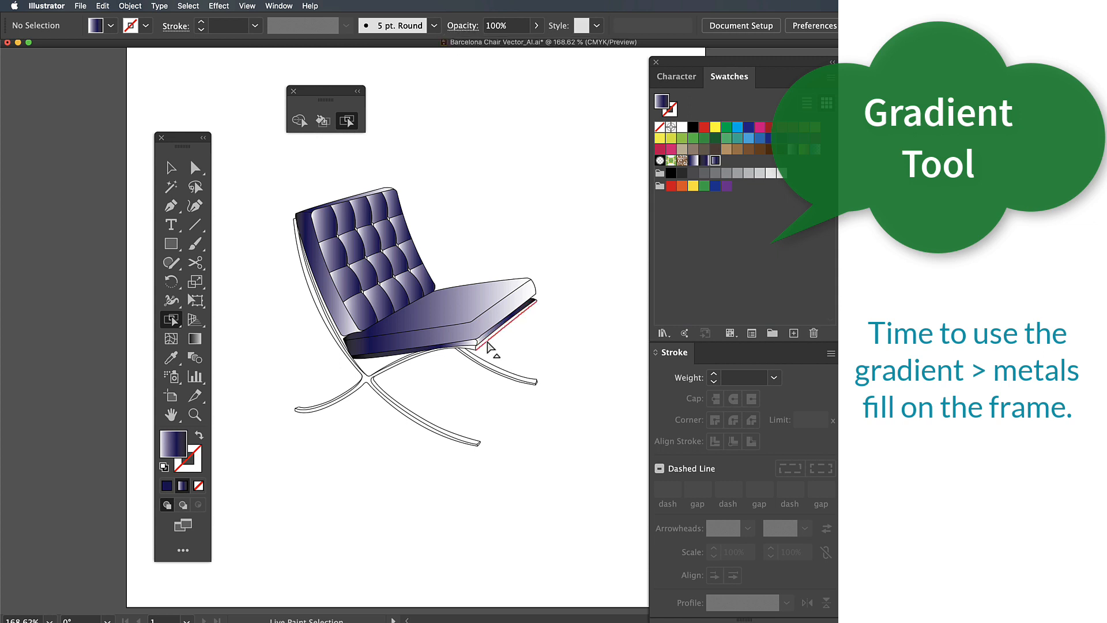
# Step: Enlarge the view of the chair's seat and frame and move the toolbox clear of the chair
pyautogui.press('z')
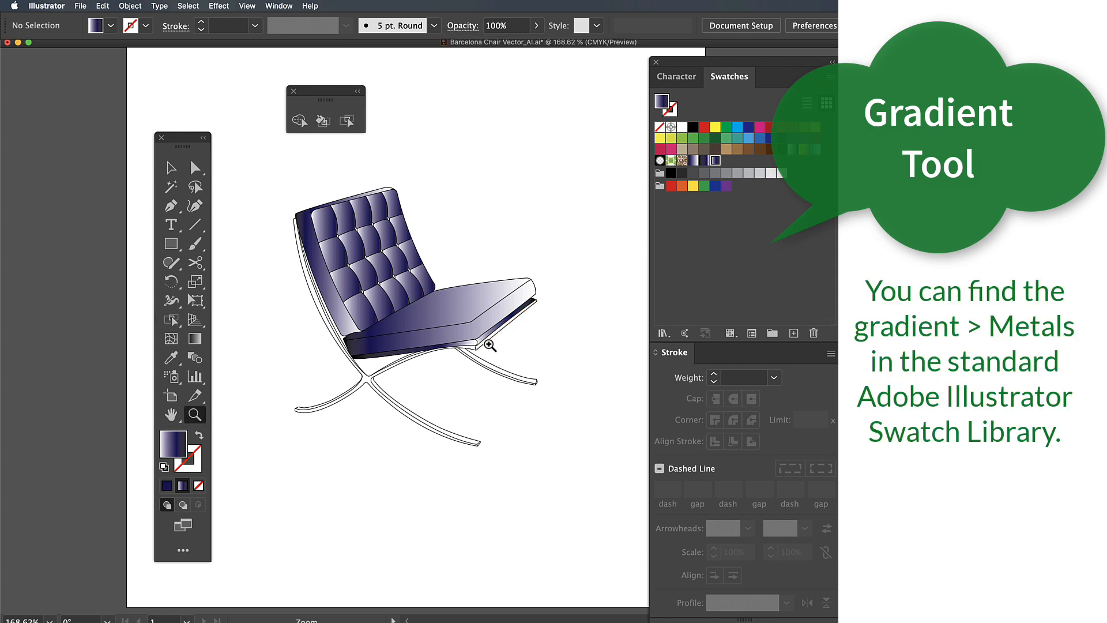
pyautogui.click(486, 346)
pyautogui.moveTo(543, 330); pyautogui.dragTo(583, 323)
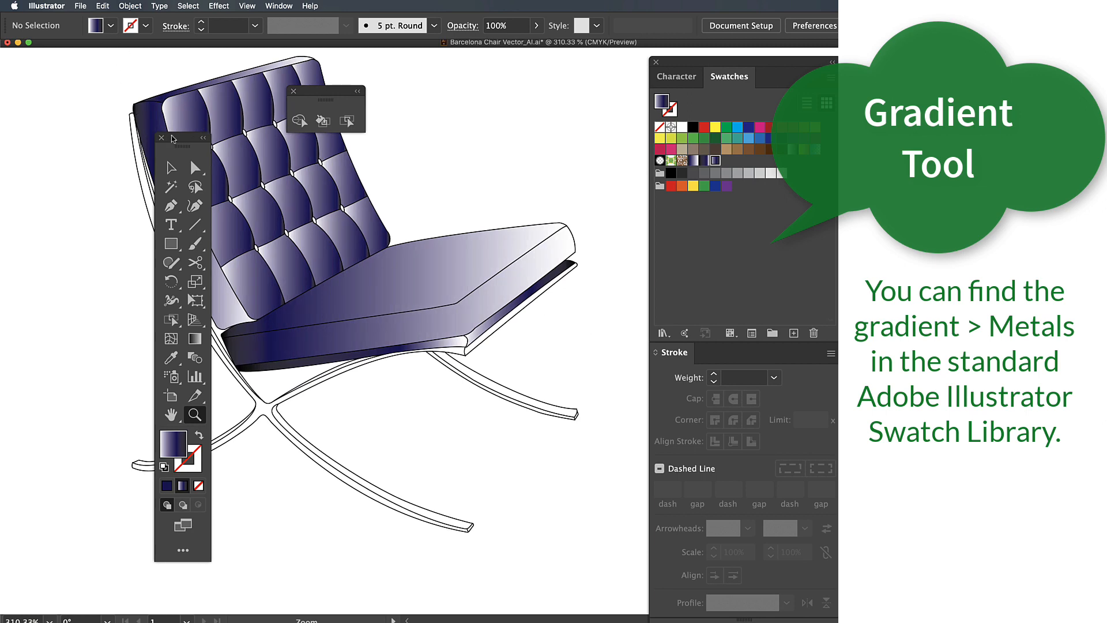
pyautogui.moveTo(176, 142); pyautogui.dragTo(66, 122)
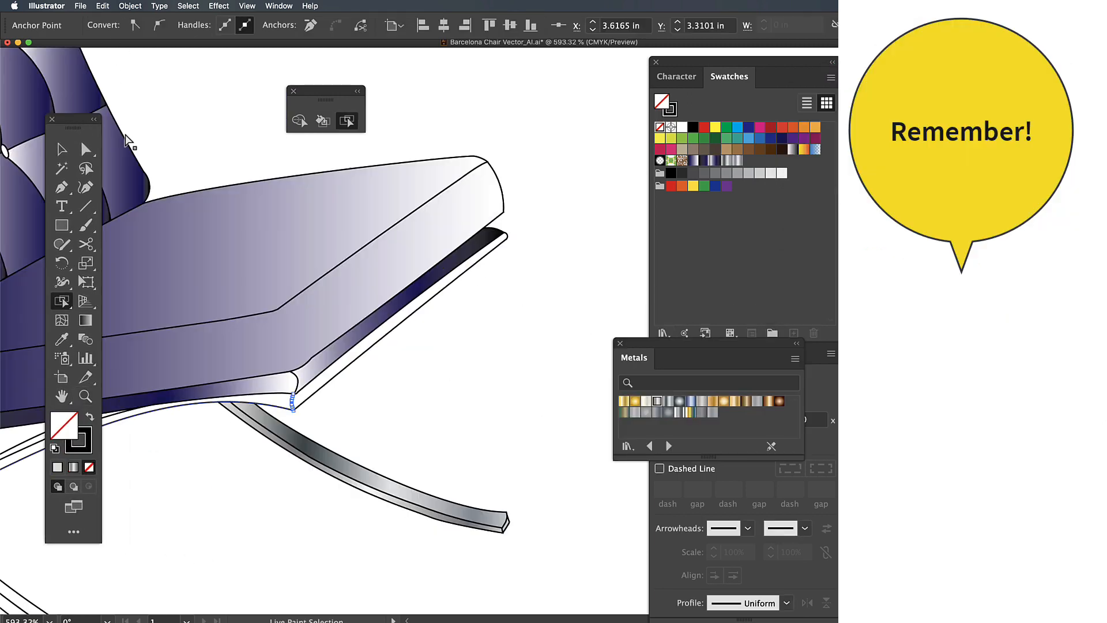
# Step: Fill the curved frame rail under the seat's front edge with the steel-grey Metals gradient using Live Paint Selection
pyautogui.press('v')
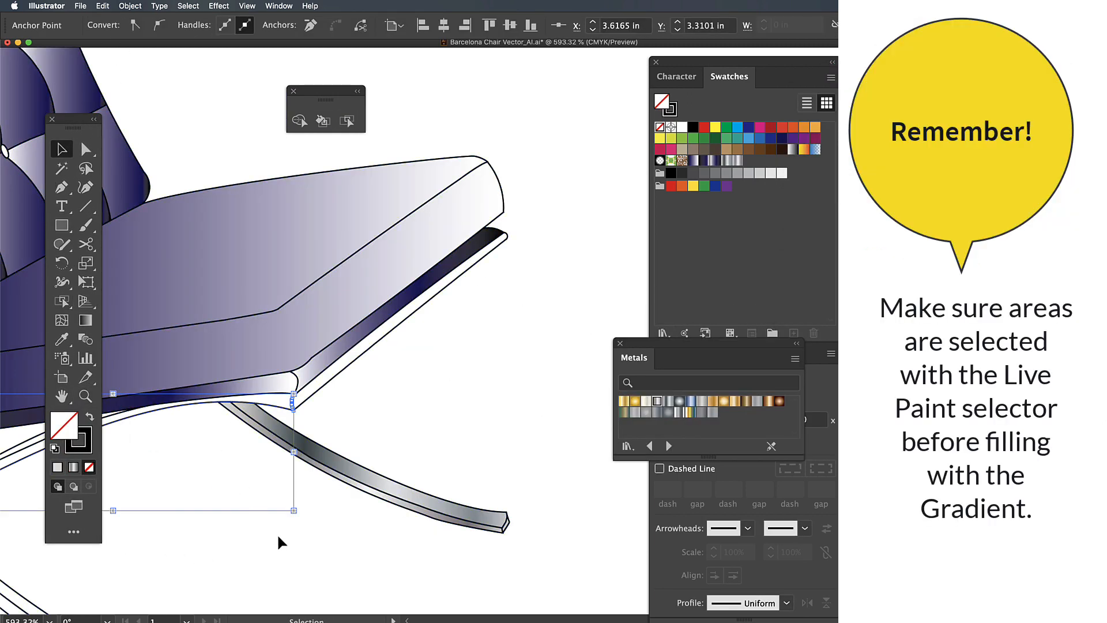
pyautogui.click(309, 515)
pyautogui.click(347, 121)
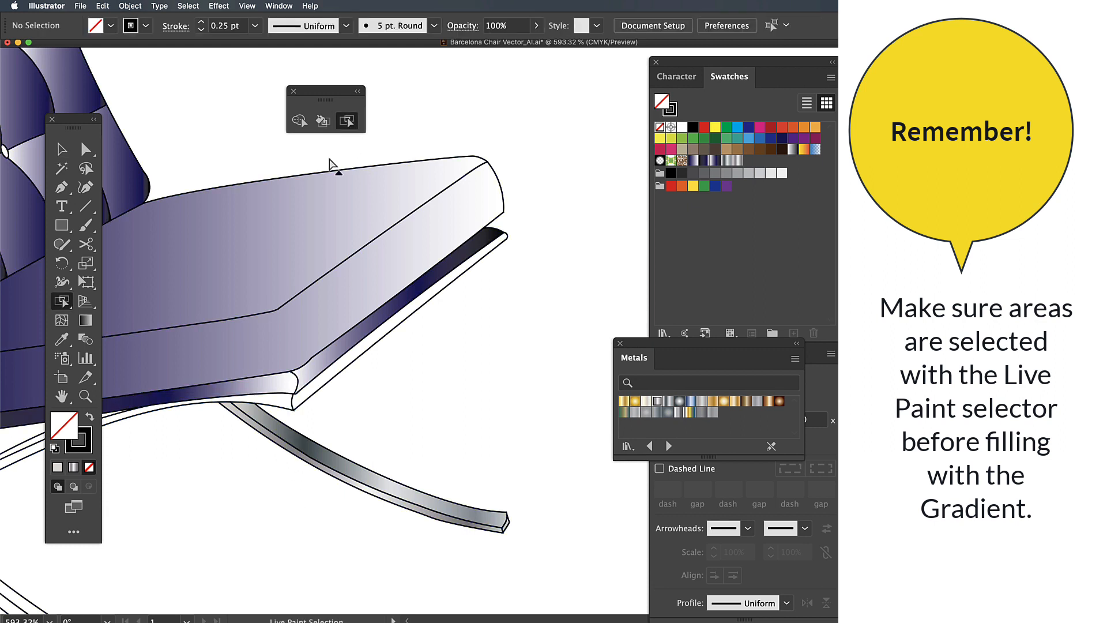
pyautogui.click(274, 406)
pyautogui.click(273, 405)
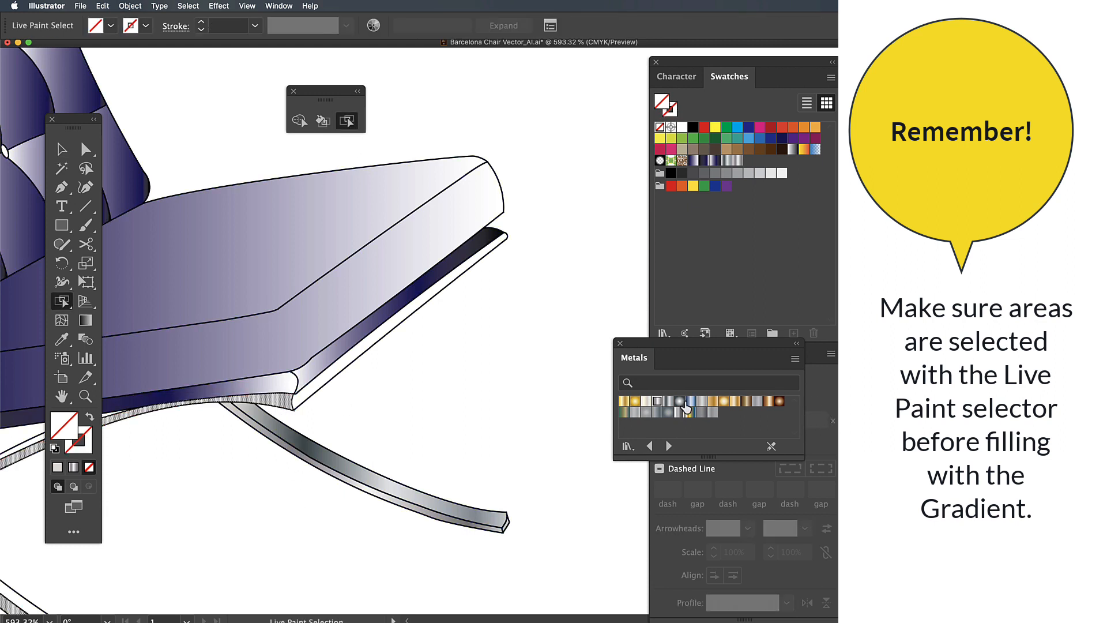
pyautogui.click(667, 403)
pyautogui.click(518, 408)
# Step: Fill the inner rail face beneath the seat and the upper face of the front leg with the lighter silver Metals gradient
pyautogui.press('space')
pyautogui.moveTo(393, 386)
pyautogui.mouseDown()
pyautogui.moveTo(657, 311)
pyautogui.moveTo(465, 378)
pyautogui.mouseUp()
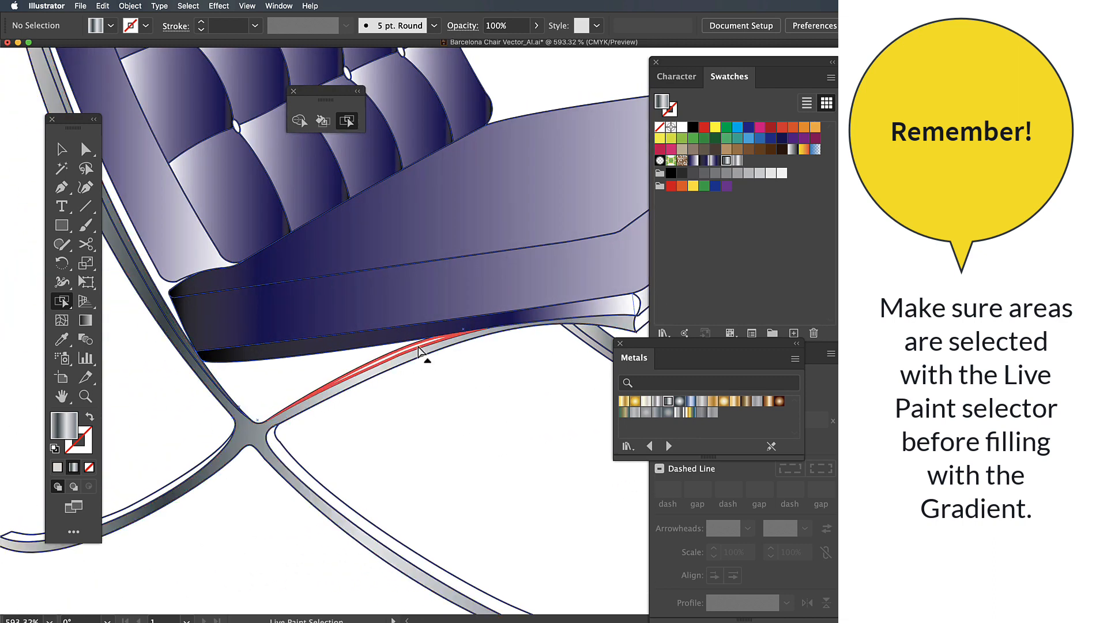
pyautogui.click(428, 360)
pyautogui.click(658, 400)
pyautogui.click(423, 423)
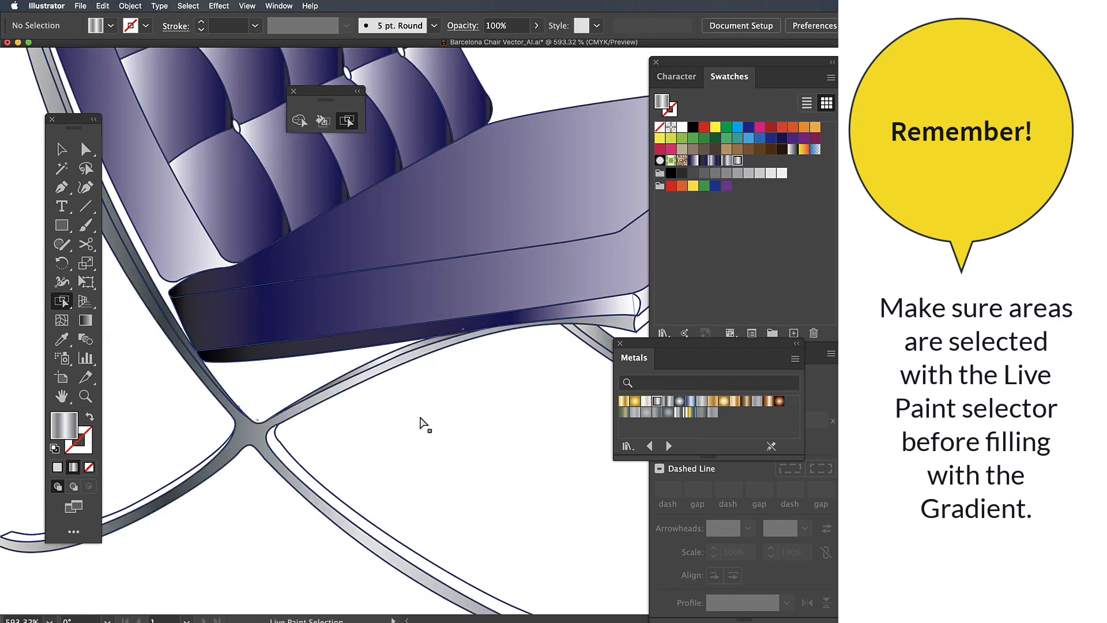
pyautogui.click(317, 453)
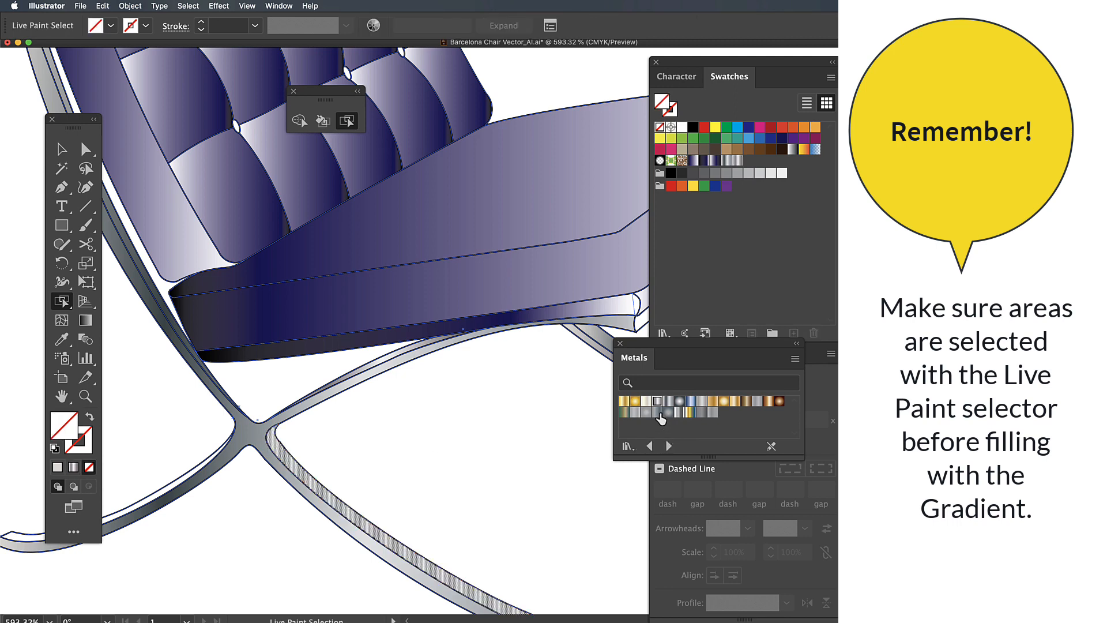
pyautogui.click(657, 401)
pyautogui.click(448, 479)
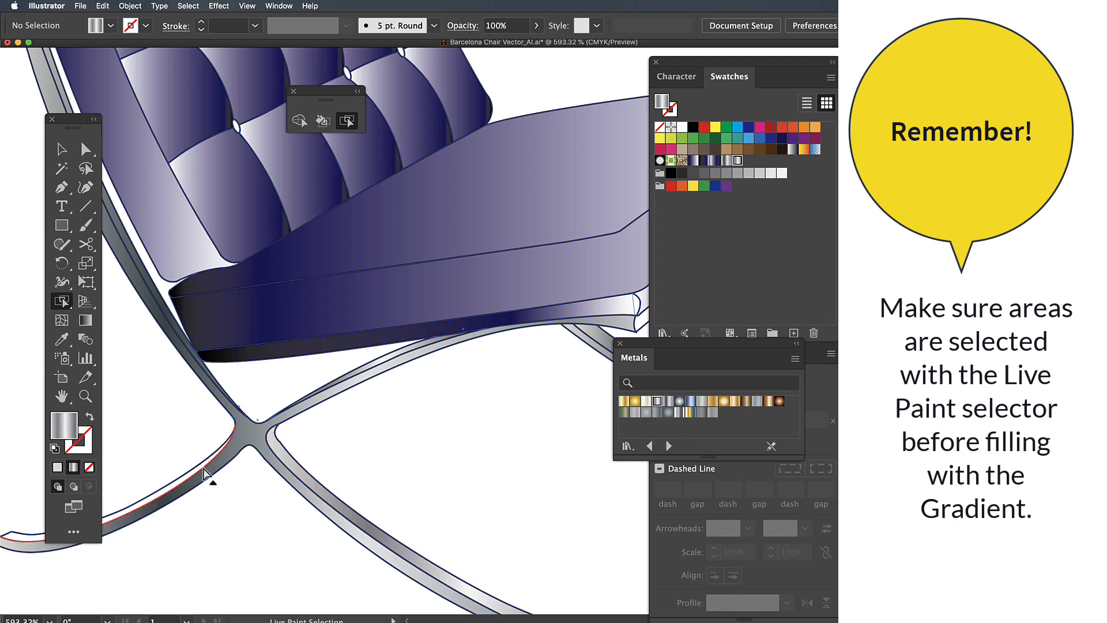
# Step: Fill the upper face of the leg curving down to the left with the steel-grey Metals gradient
pyautogui.click(201, 470)
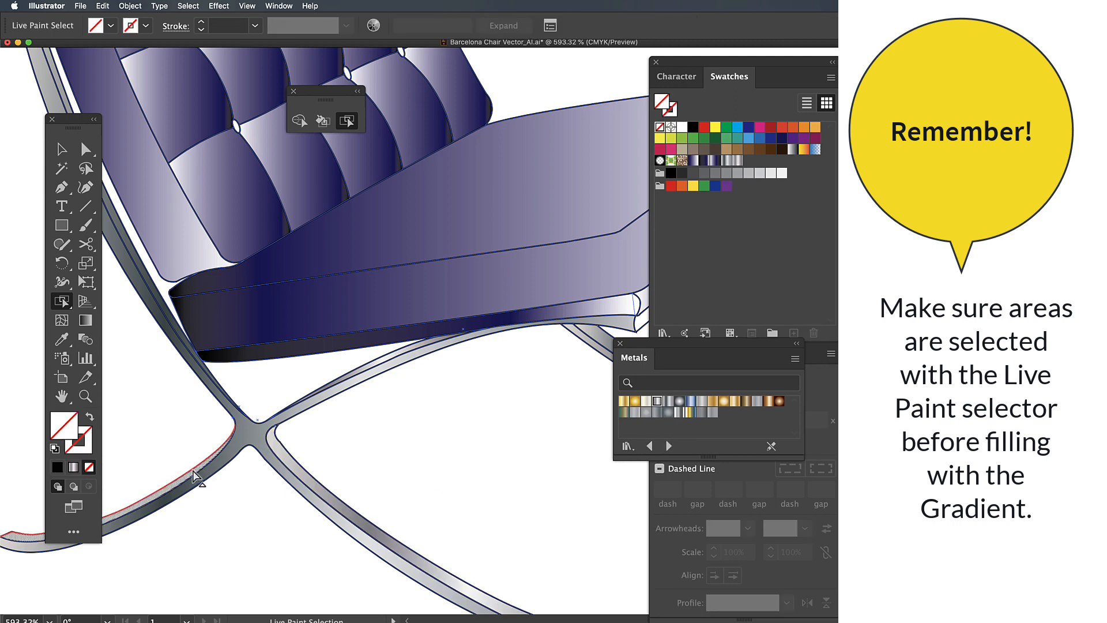
pyautogui.click(669, 401)
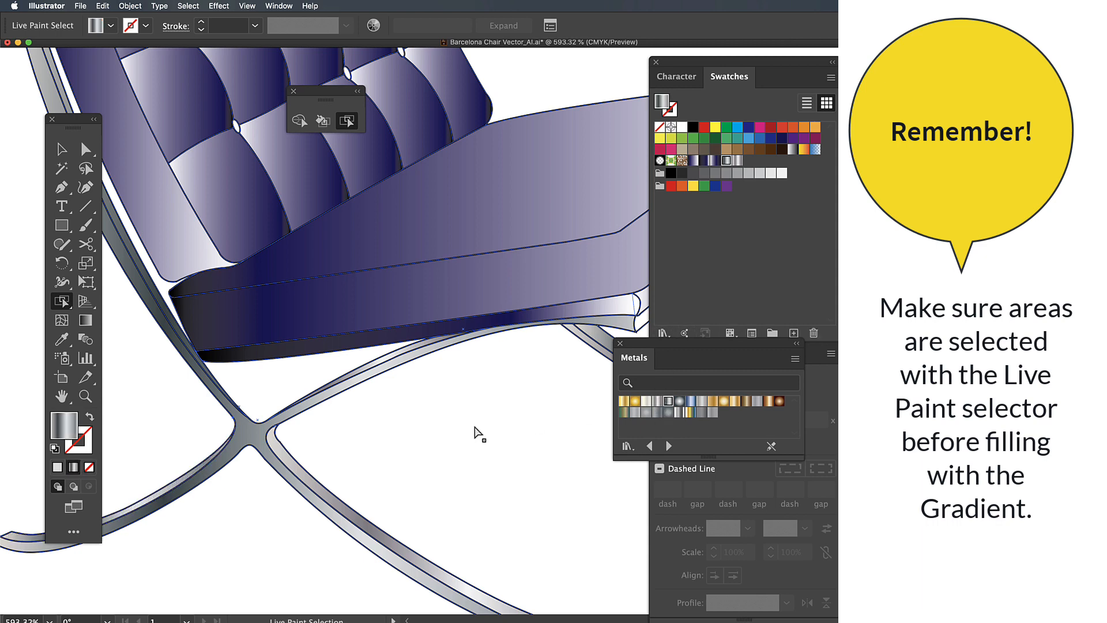
pyautogui.click(485, 434)
# Step: Fill the small gap between the backrest, seat corner and frame with the dark navy swatch
pyautogui.press('space')
pyautogui.moveTo(353, 349); pyautogui.dragTo(442, 440)
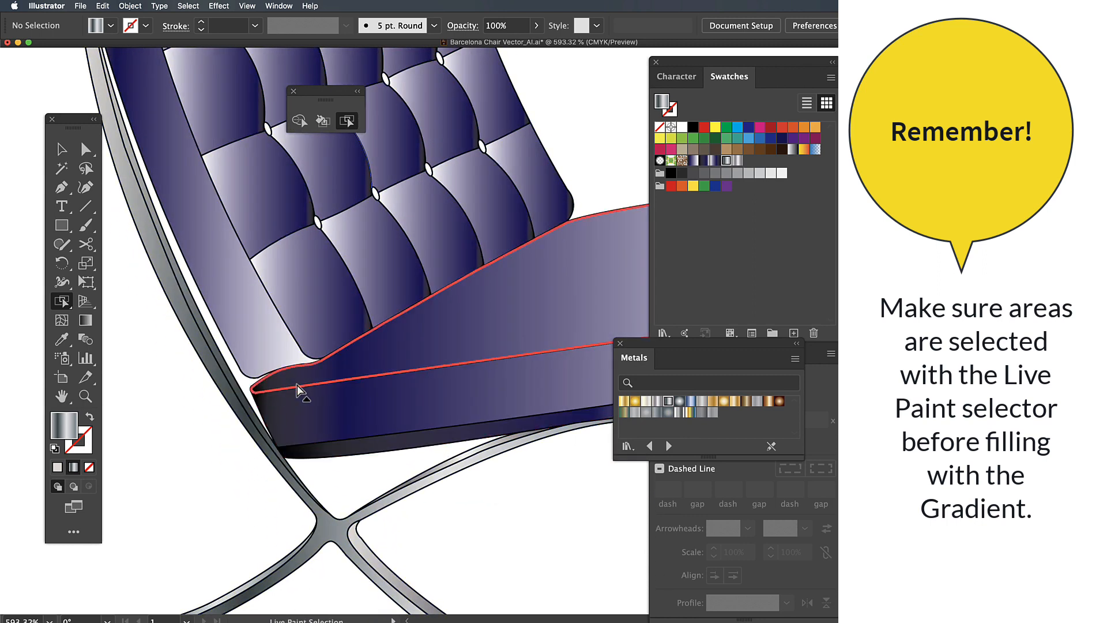
pyautogui.click(247, 387)
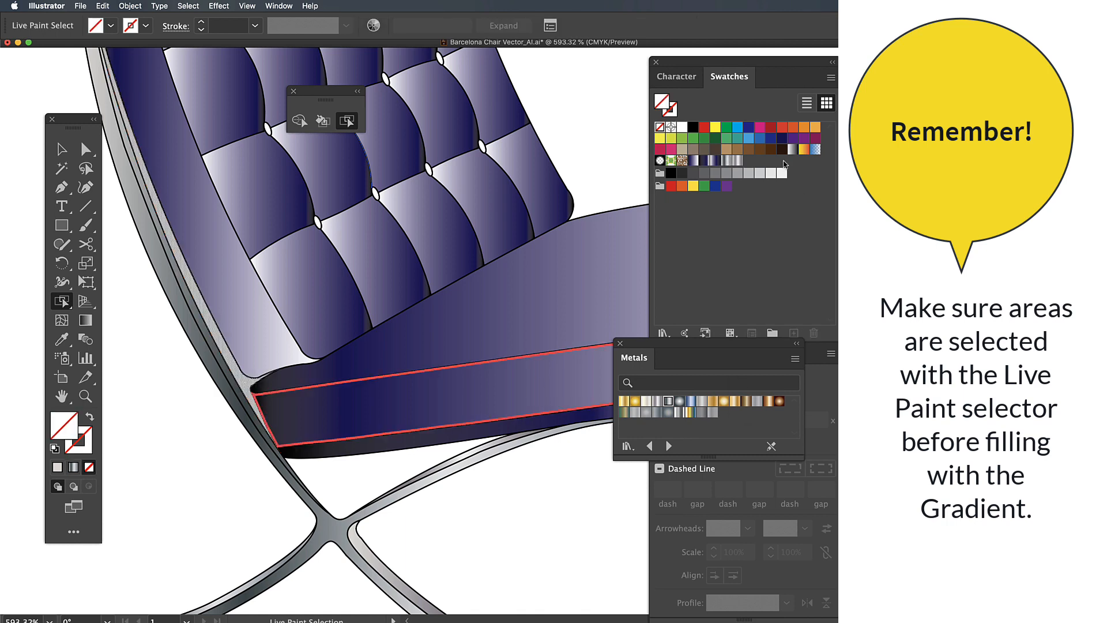
pyautogui.click(782, 137)
pyautogui.press('super+shift+a')
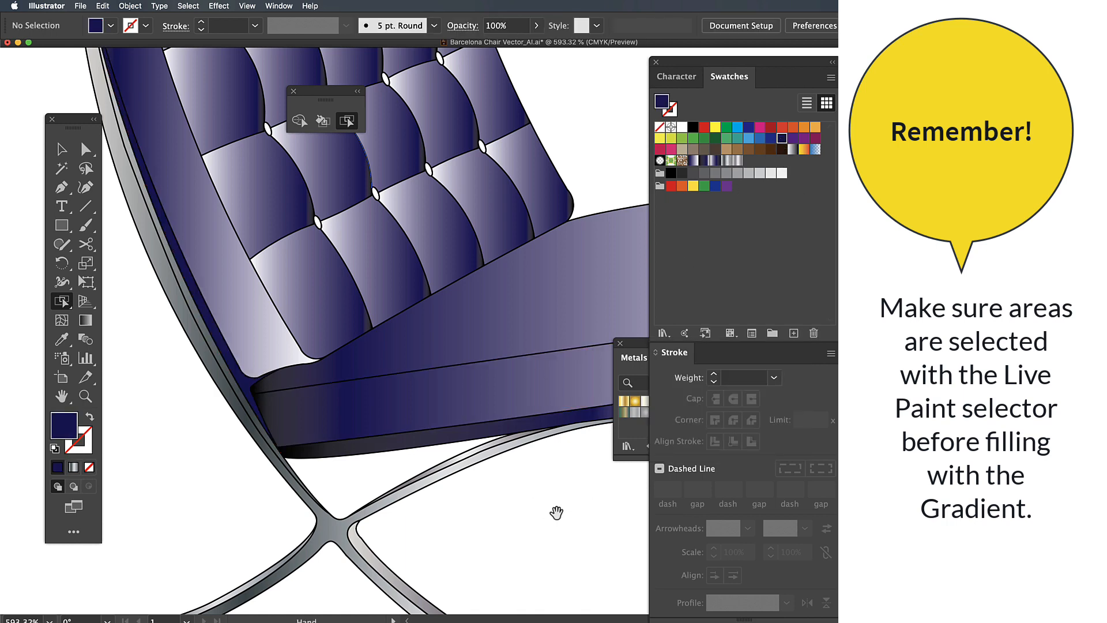
# Step: Fill the straight frame bar along the seat's right side with the steel-grey metal gradient swatch using Live Paint Selection
pyautogui.moveTo(551, 512); pyautogui.dragTo(349, 487)
pyautogui.moveTo(421, 484); pyautogui.dragTo(272, 472)
pyautogui.moveTo(473, 457); pyautogui.dragTo(364, 505)
pyautogui.click(86, 150)
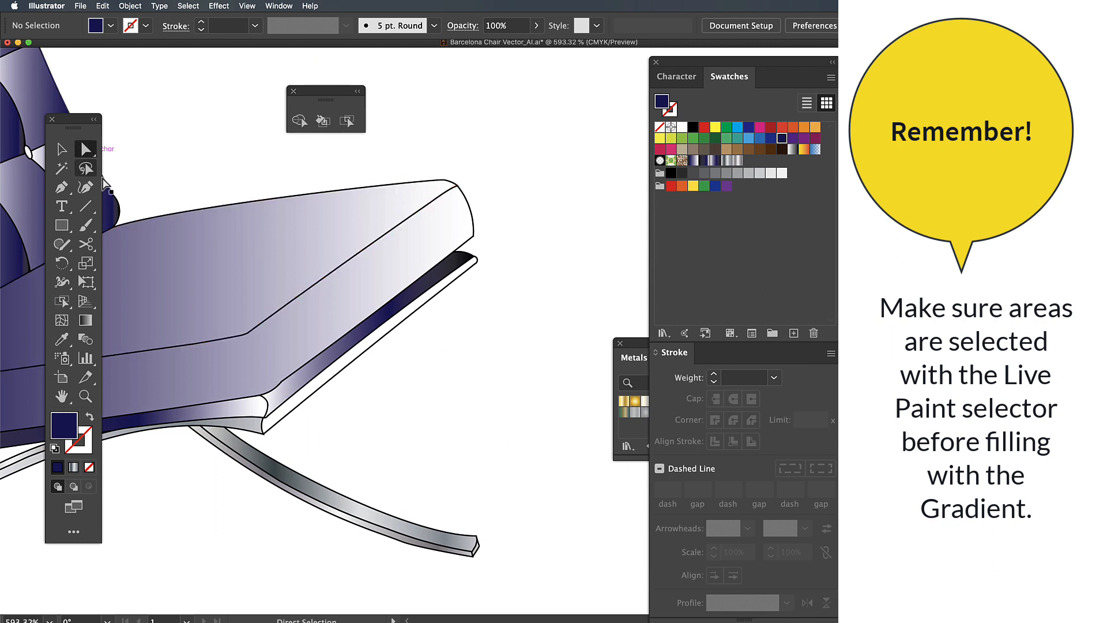
pyautogui.hotkey('shift', 'l')
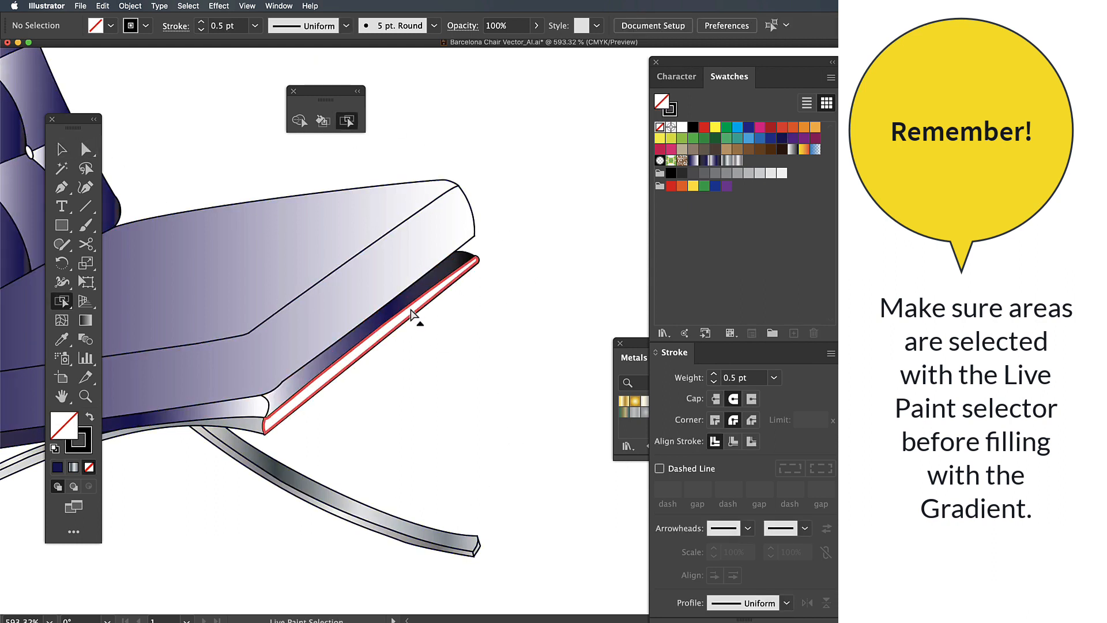
pyautogui.click(411, 313)
pyautogui.click(727, 159)
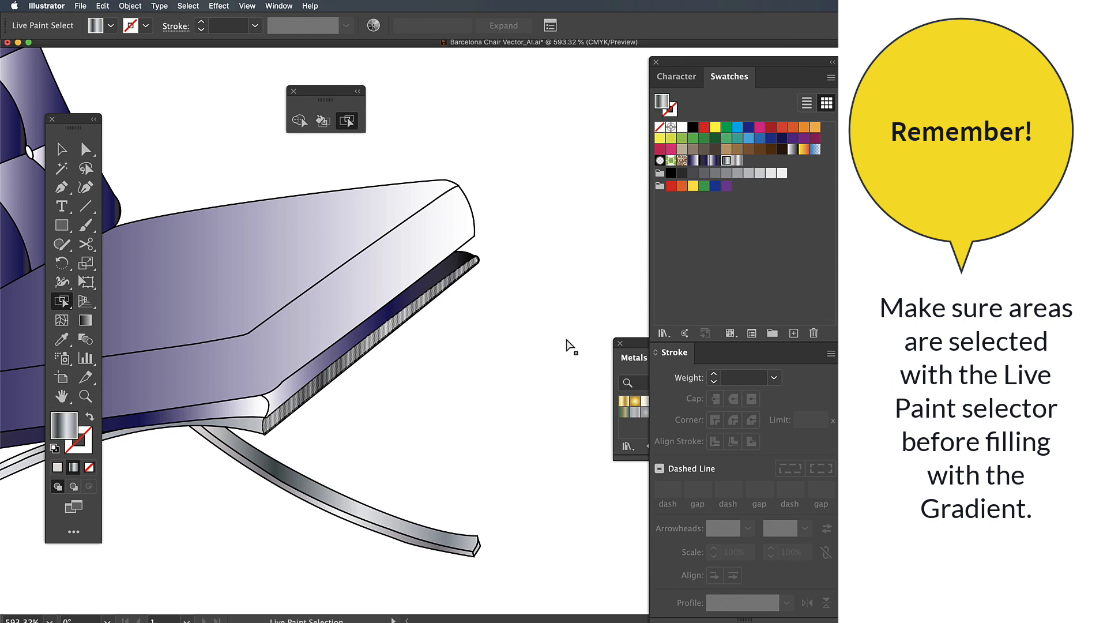
pyautogui.click(571, 346)
pyautogui.press('super+0')
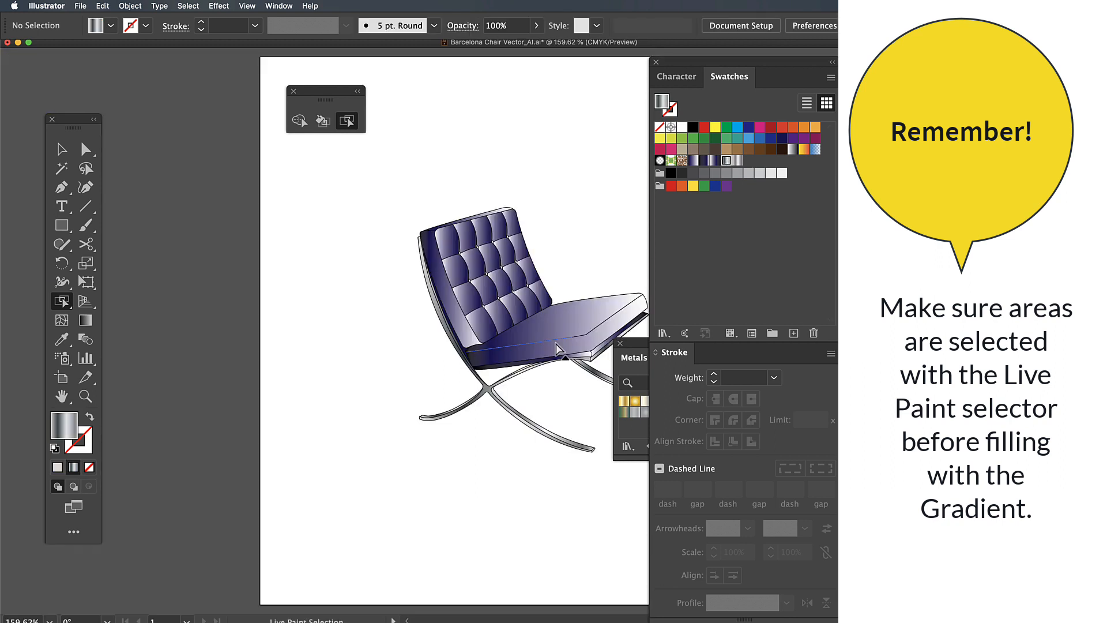
# Step: Fill the leftmost tufting button in the backrest's top row with the dark navy swatch using Live Paint Selection
pyautogui.moveTo(556, 342); pyautogui.dragTo(427, 335)
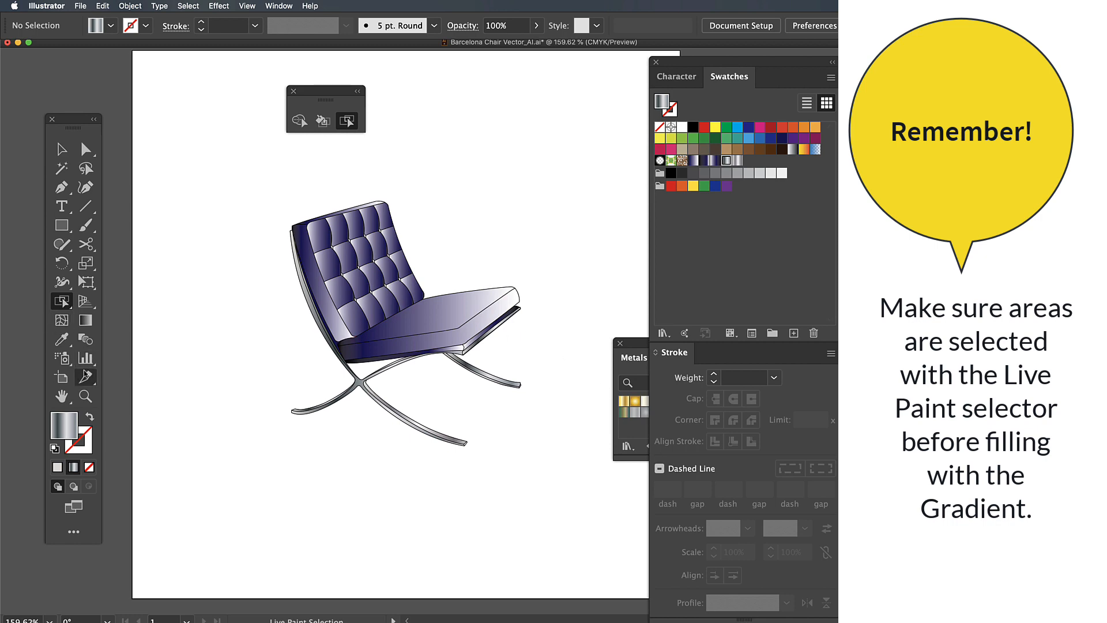
pyautogui.click(86, 396)
pyautogui.moveTo(372, 247); pyautogui.dragTo(542, 240)
pyautogui.click(347, 121)
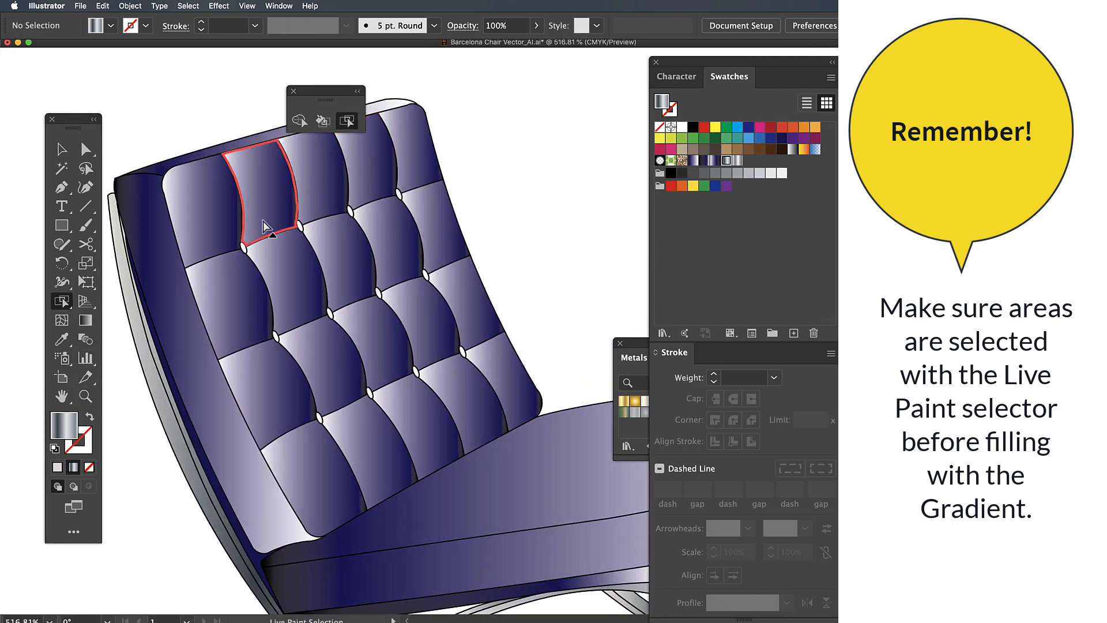
pyautogui.click(243, 248)
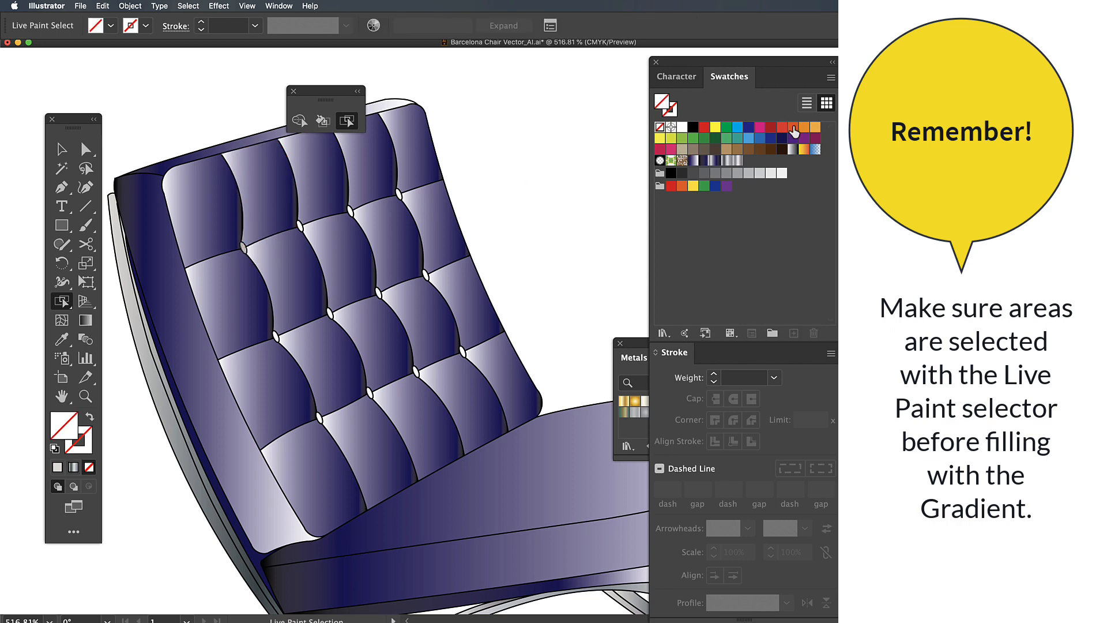
pyautogui.click(294, 218)
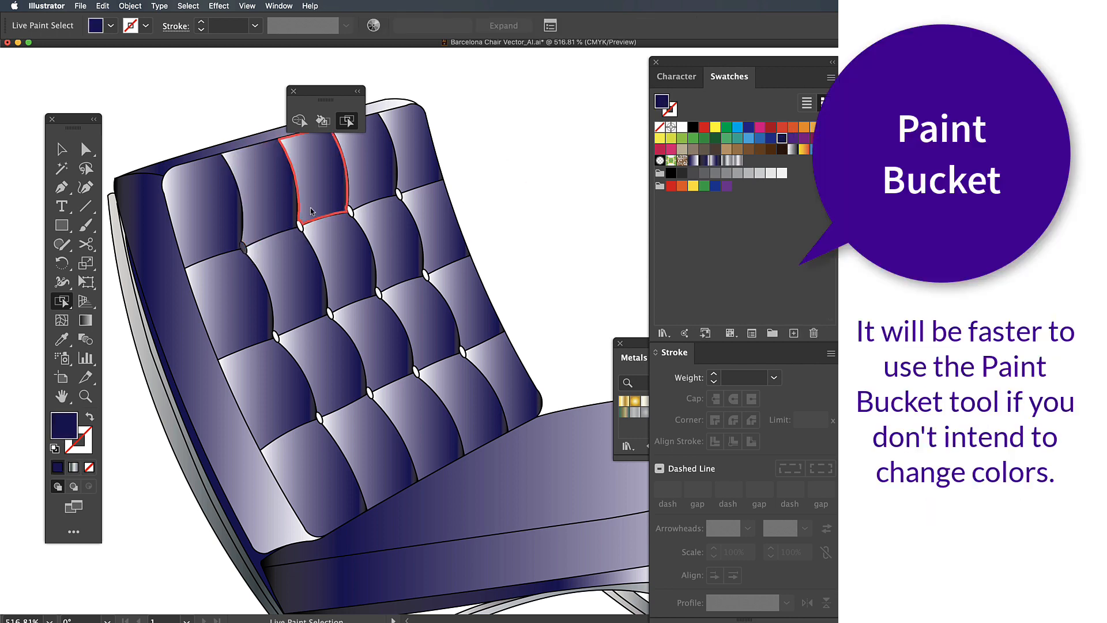
# Step: Fill all remaining tufting buttons on the backrest with the dark navy swatch using the Live Paint Bucket
pyautogui.click(323, 121)
pyautogui.click(299, 226)
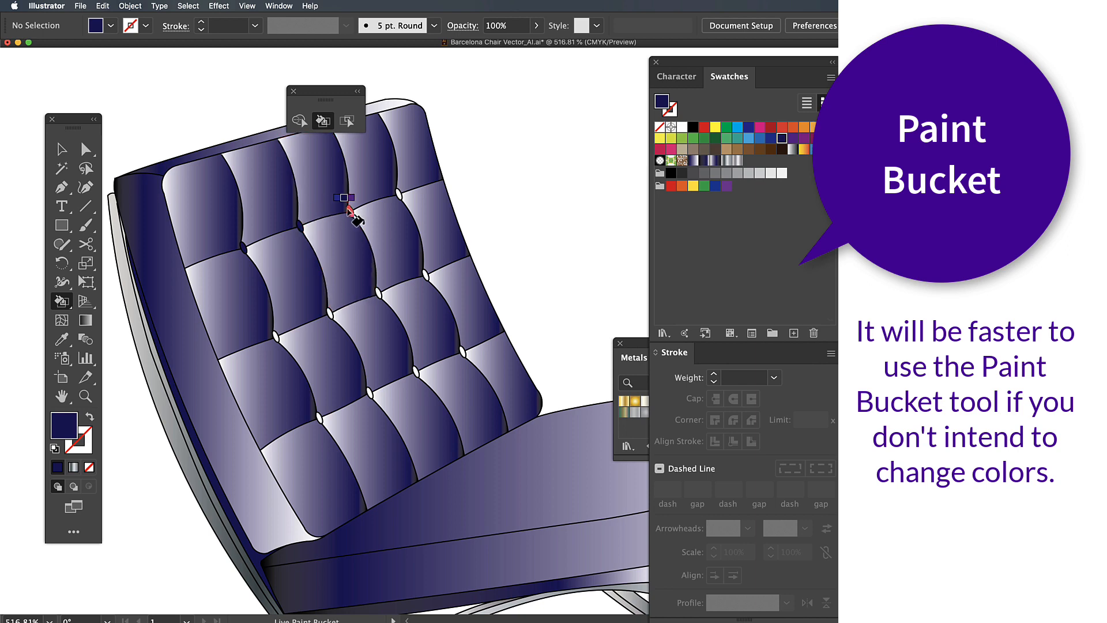
pyautogui.click(351, 214)
pyautogui.click(398, 195)
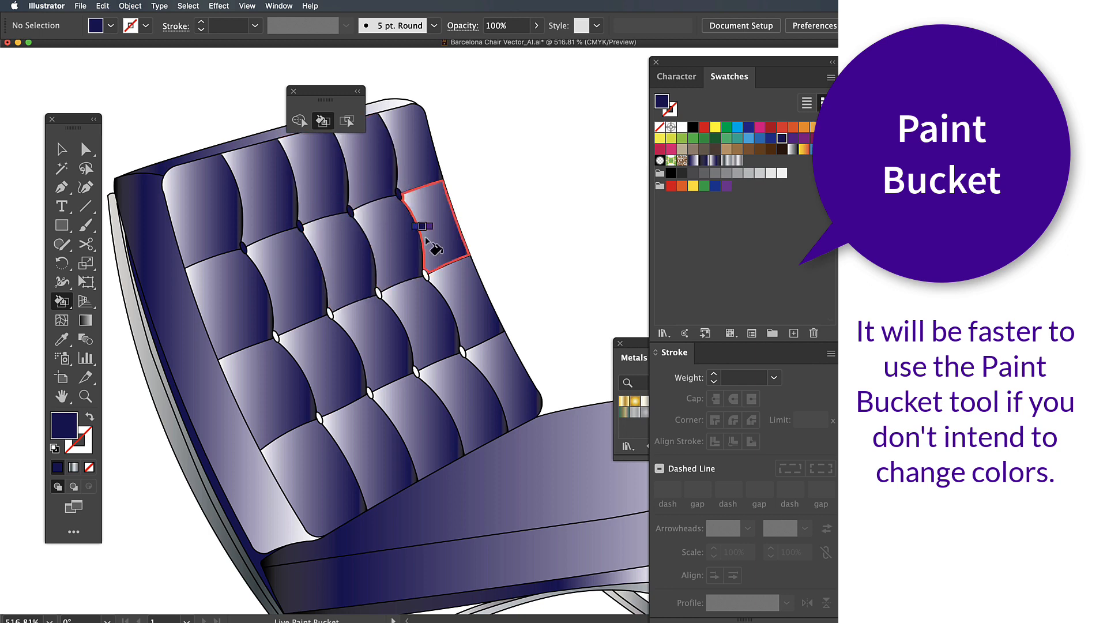
pyautogui.click(378, 293)
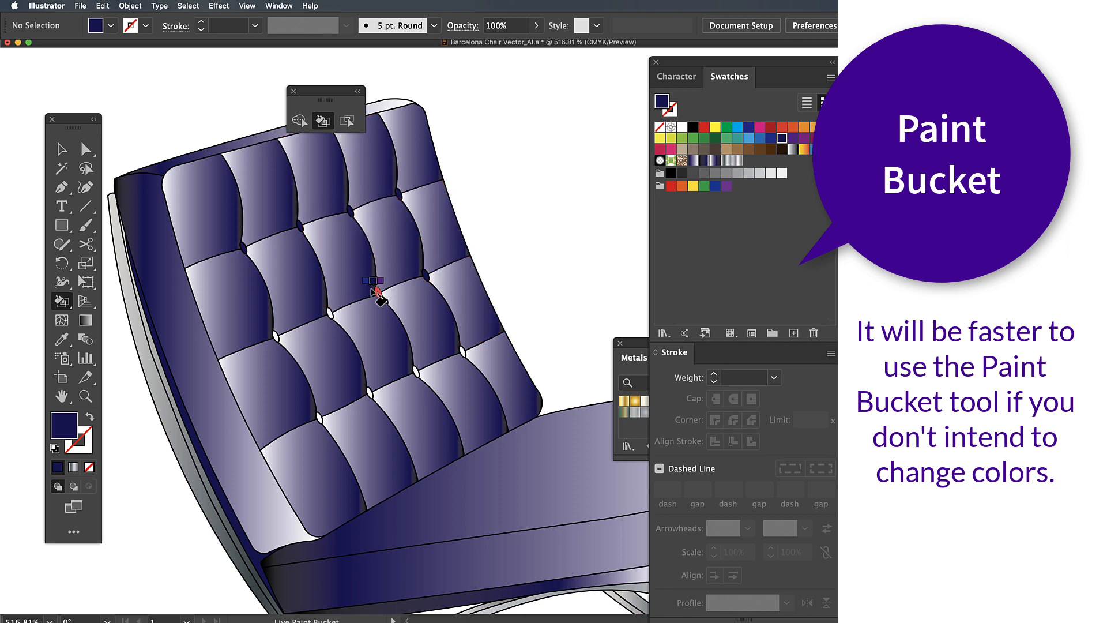
pyautogui.click(330, 313)
pyautogui.click(276, 336)
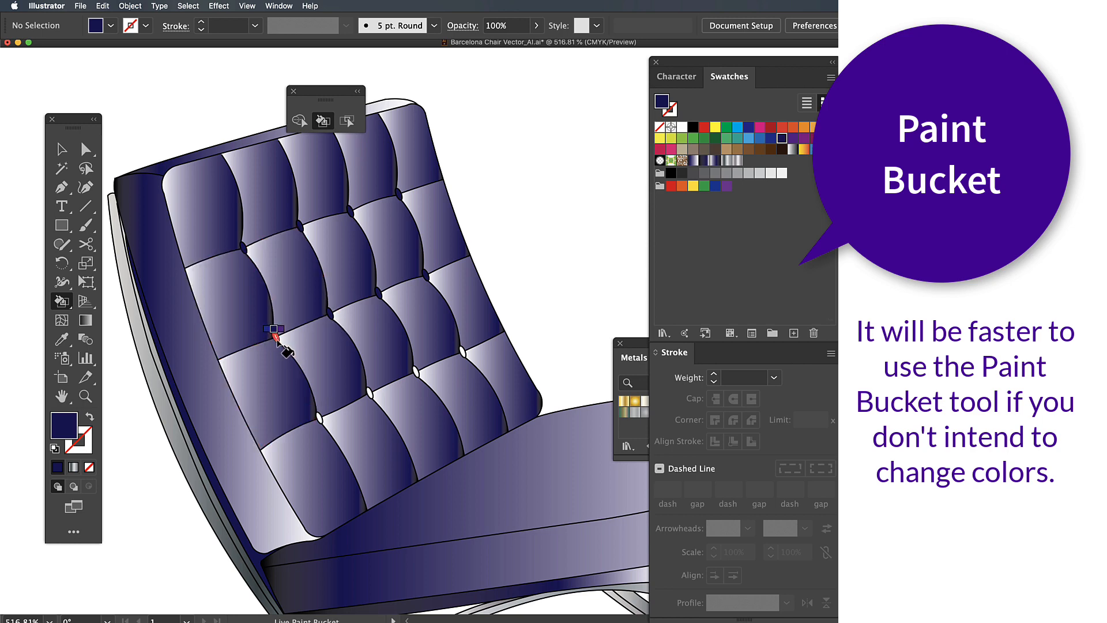
pyautogui.click(319, 415)
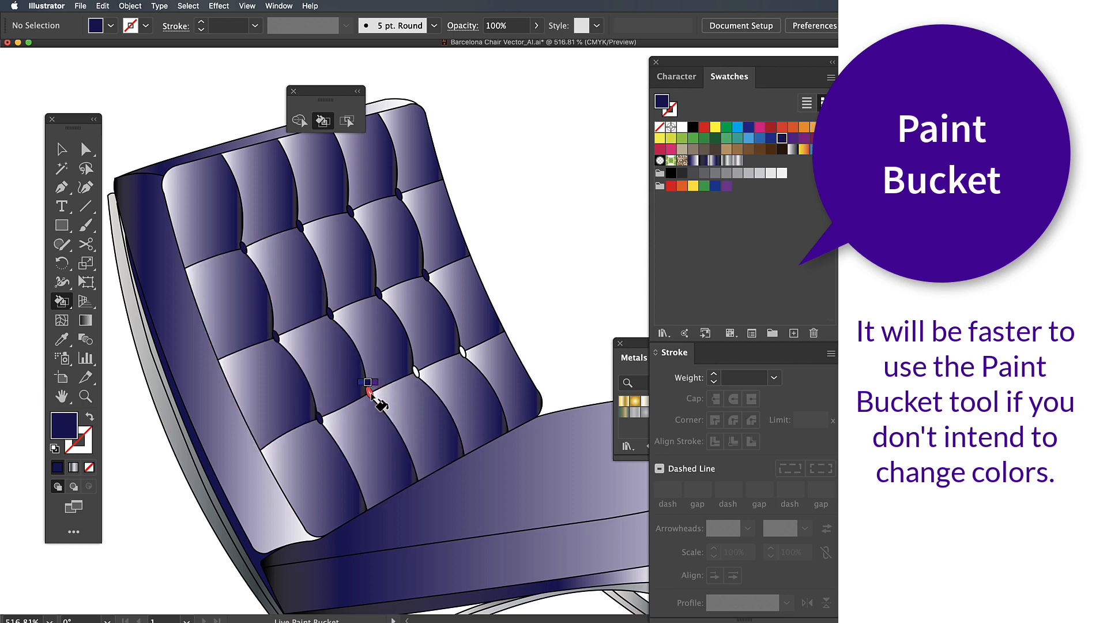
pyautogui.click(370, 393)
pyautogui.click(416, 369)
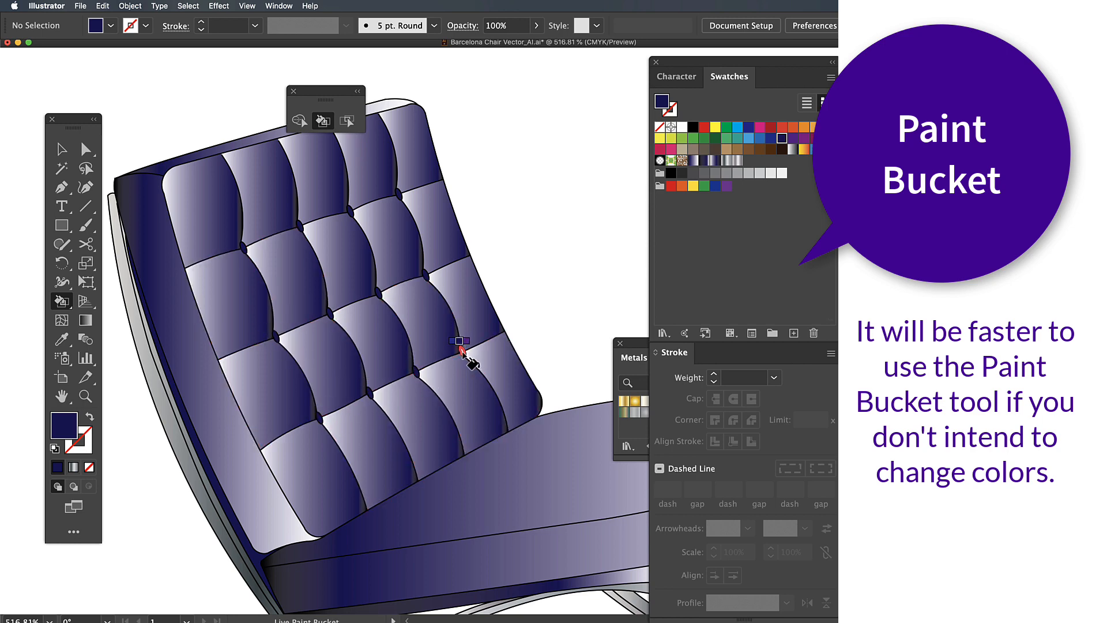
pyautogui.click(462, 350)
pyautogui.press('super+0')
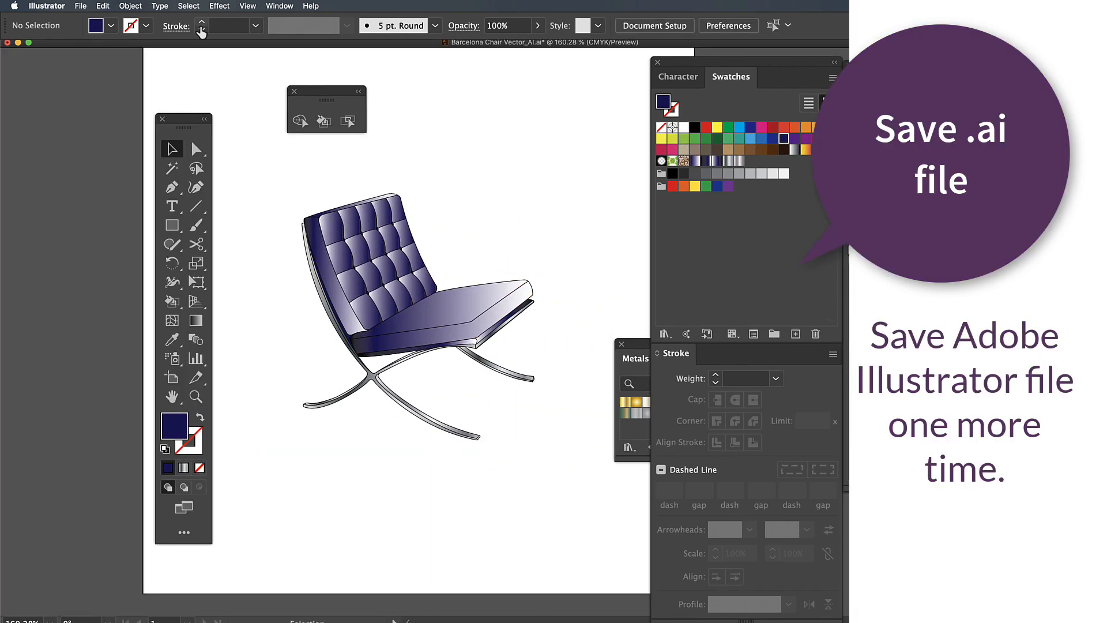
# Step: Save the coloured chair illustration to its existing Illustrator file
pyautogui.click(81, 6)
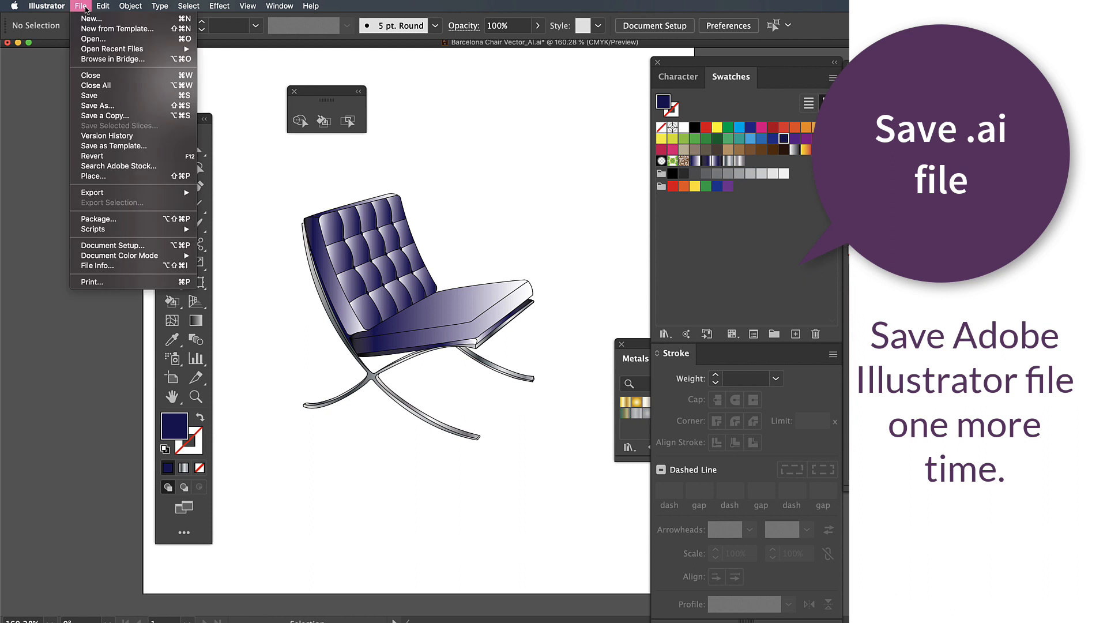
pyautogui.click(113, 97)
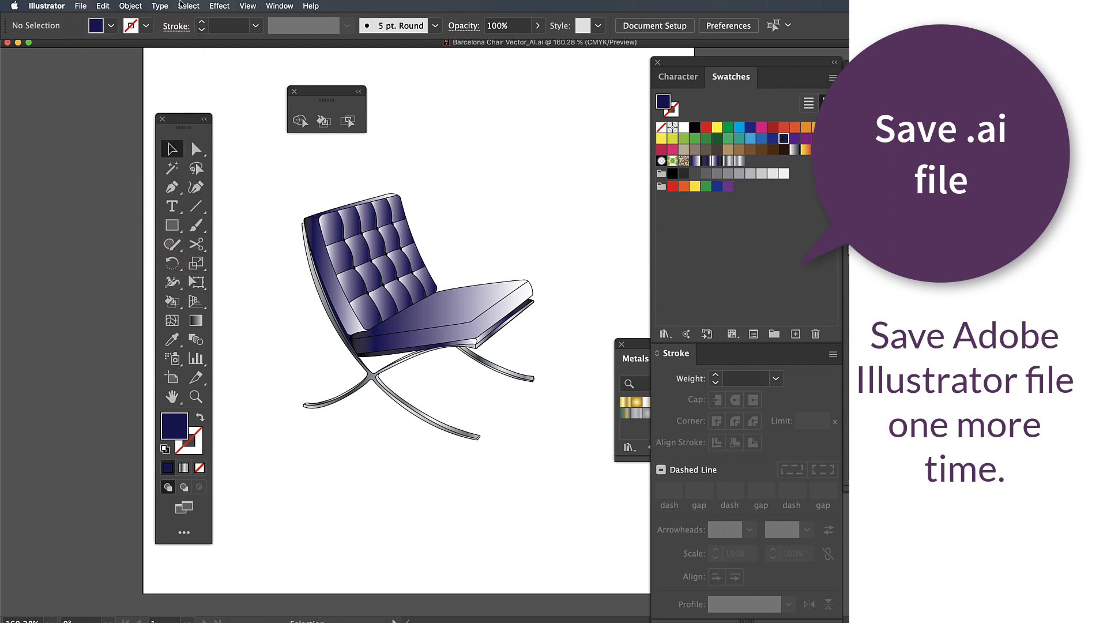
# Step: Export the illustration to the Desktop as "Barcelona Chair EXPORTED_AI.jpg" in JPEG format, with Use Artboards enabled for all artboards
pyautogui.click(81, 6)
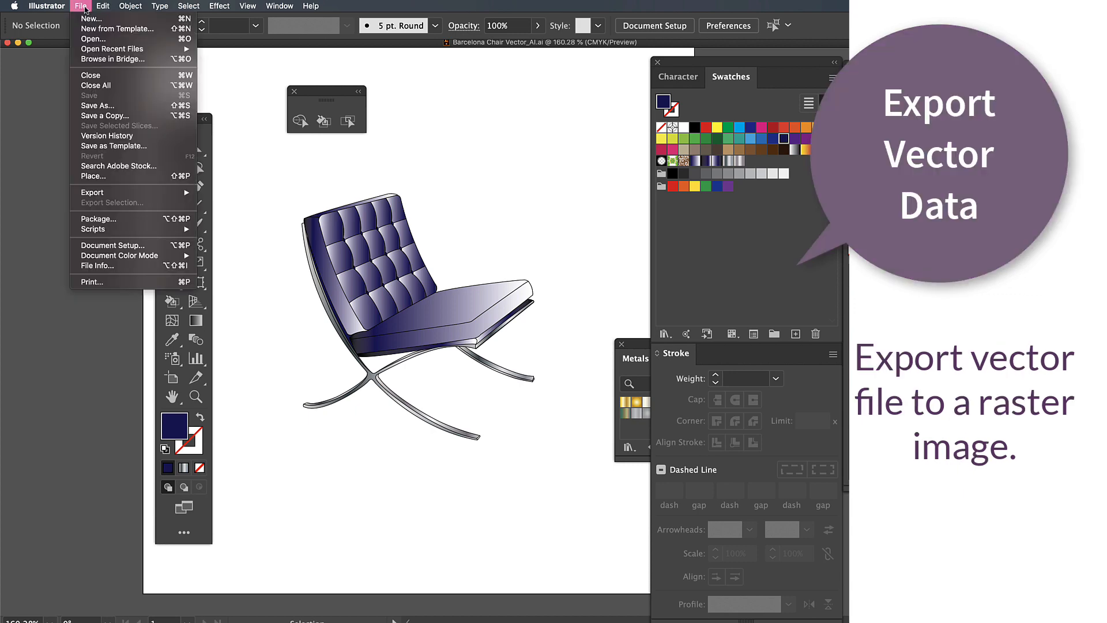
pyautogui.moveTo(141, 192)
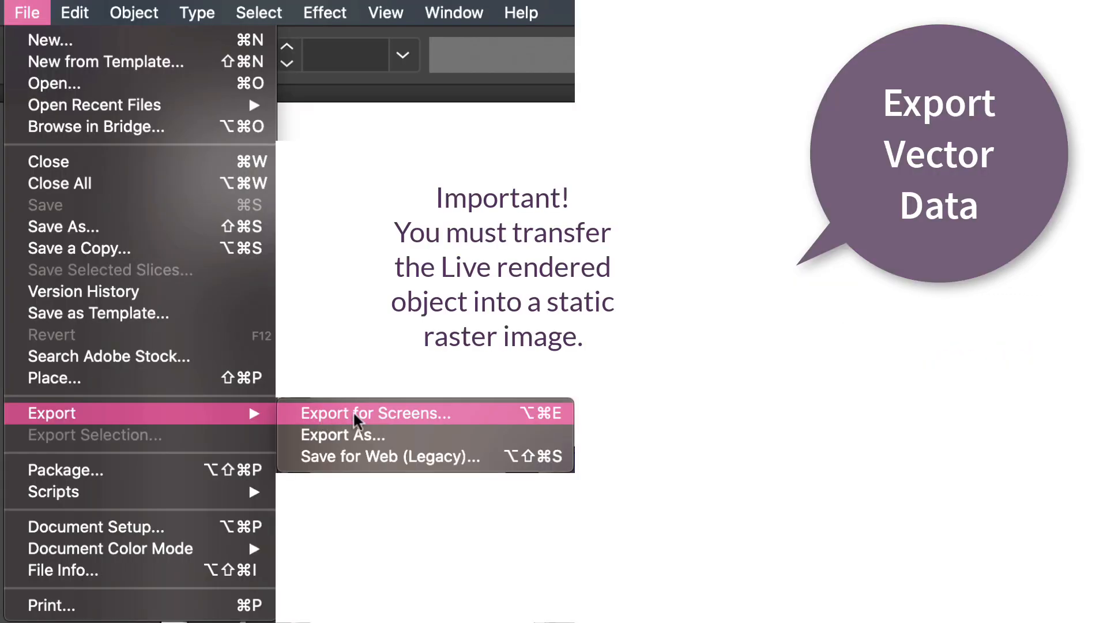
pyautogui.click(372, 437)
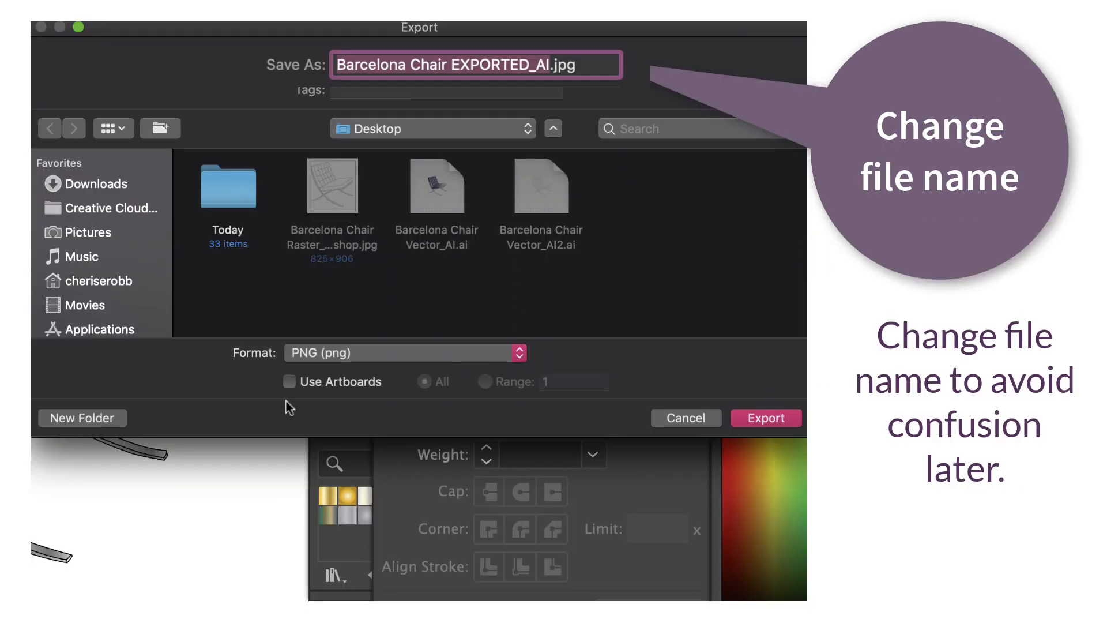
pyautogui.click(290, 383)
pyautogui.click(518, 354)
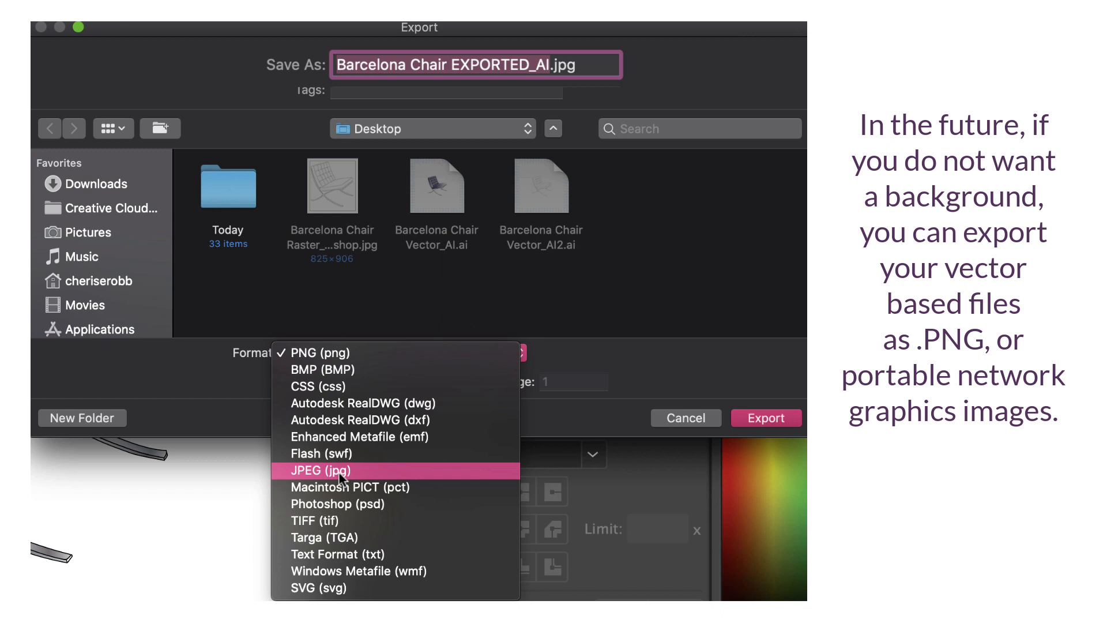
pyautogui.click(339, 471)
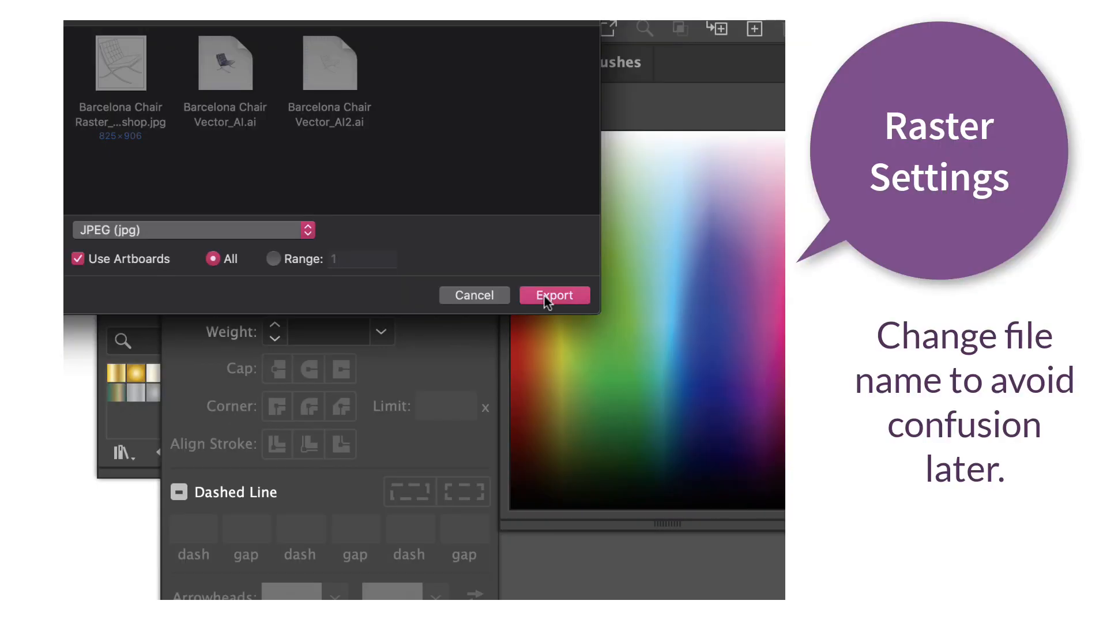
pyautogui.click(757, 419)
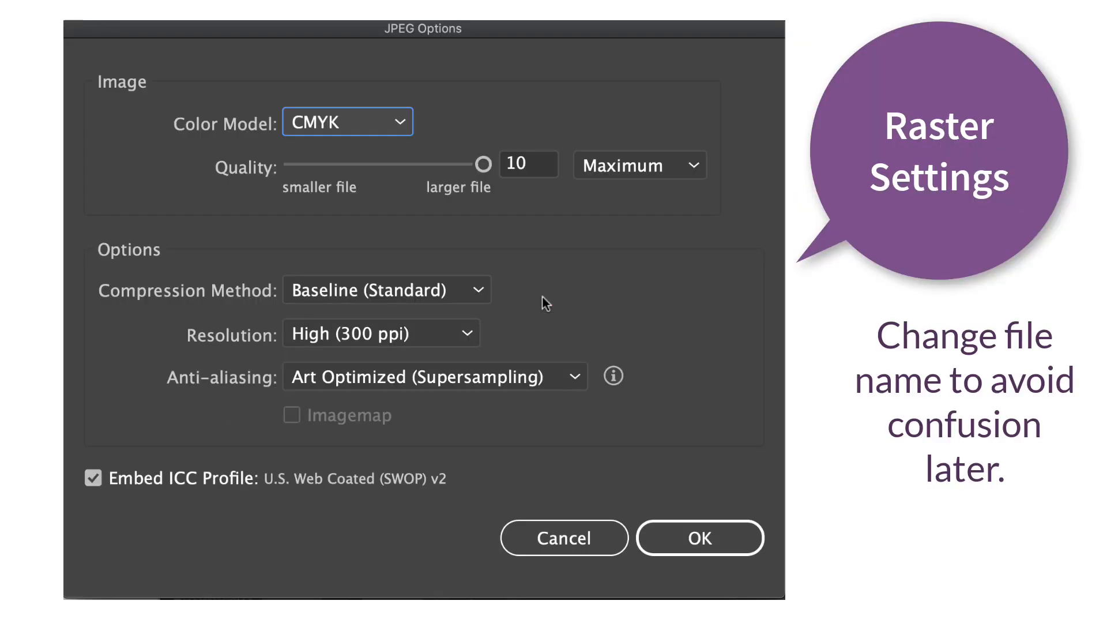
# Step: Complete the JPEG export with the RGB color model, High (300 ppi) resolution and the sRGB IEC61966-2.1 ICC profile embedded
pyautogui.click(398, 126)
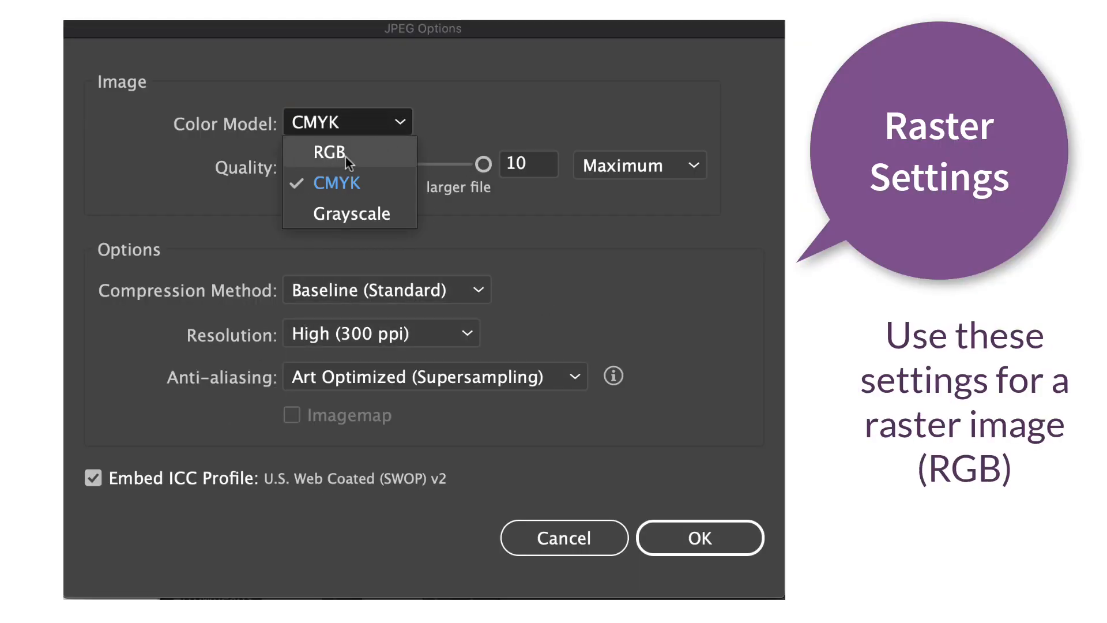
pyautogui.click(384, 158)
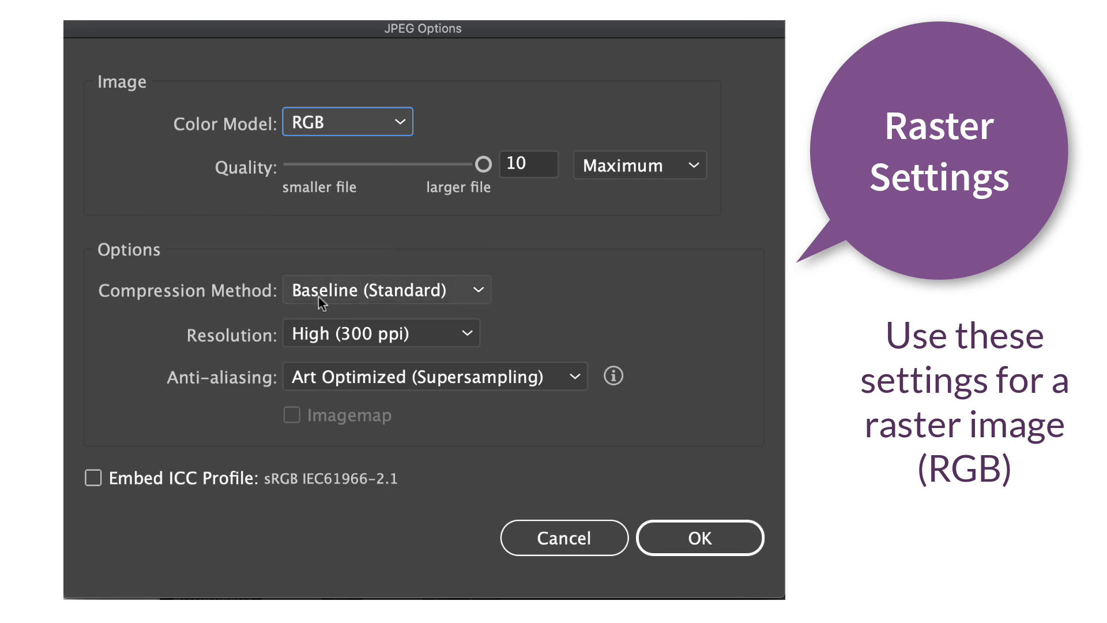
pyautogui.click(440, 340)
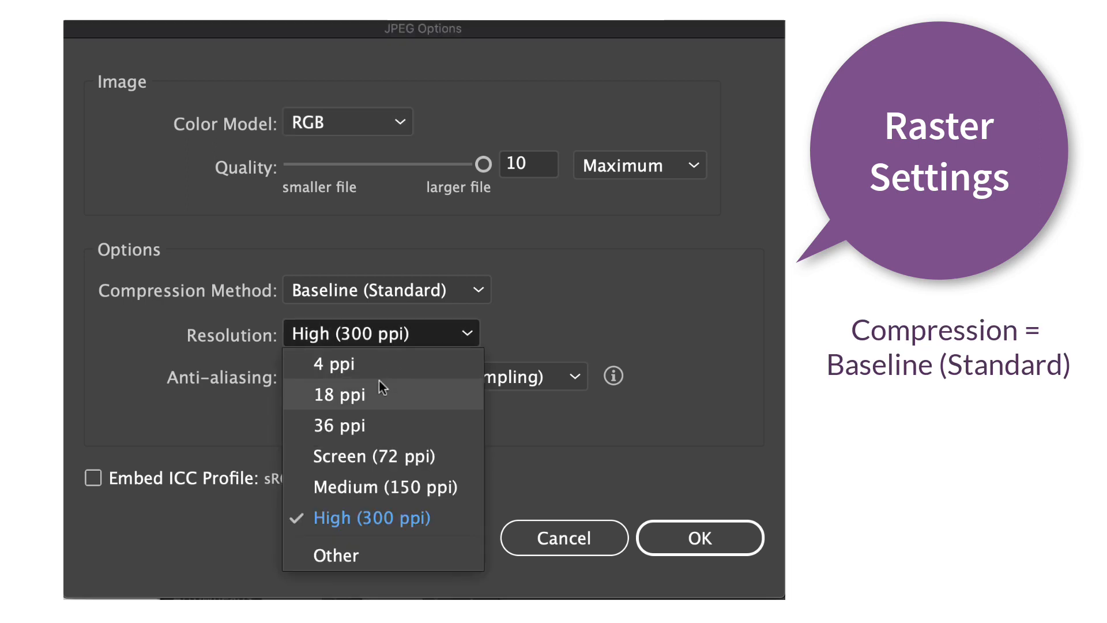
pyautogui.click(434, 518)
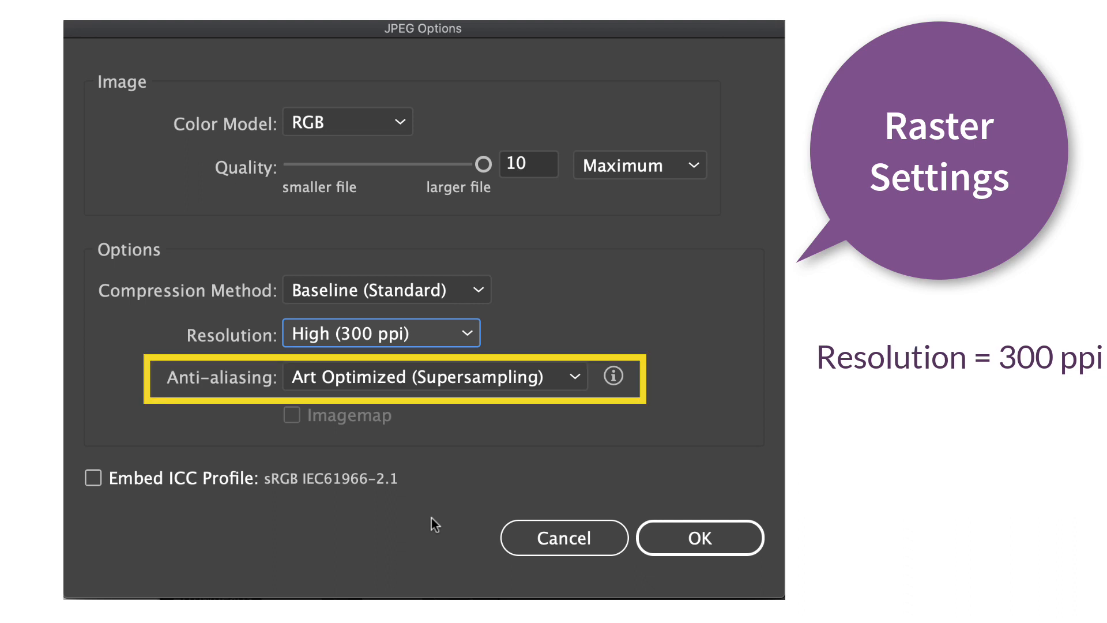
pyautogui.click(92, 479)
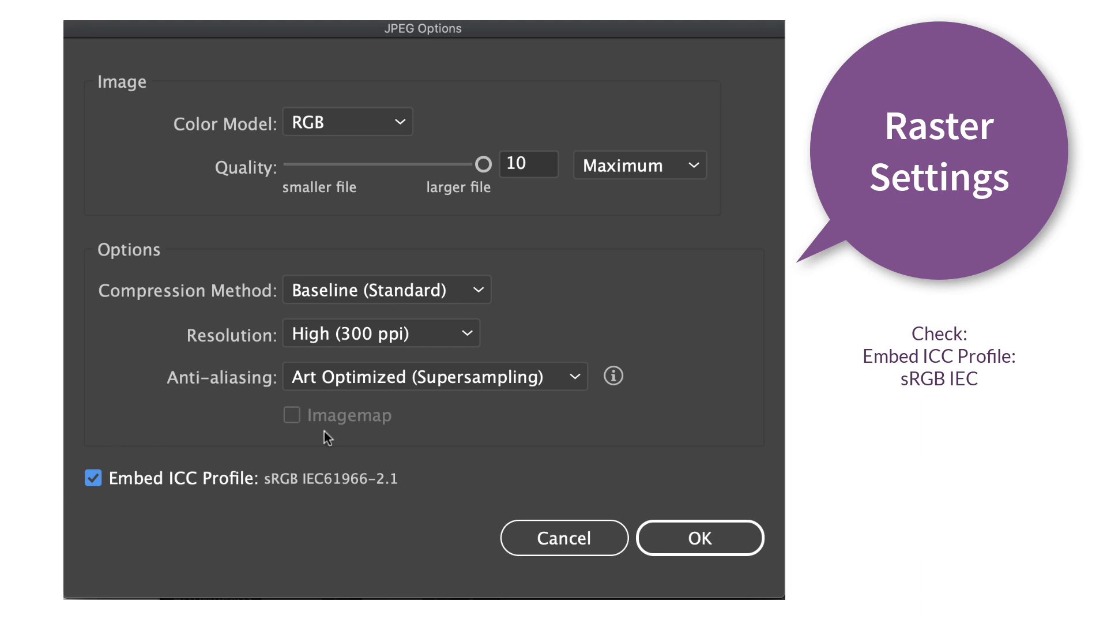
pyautogui.click(695, 538)
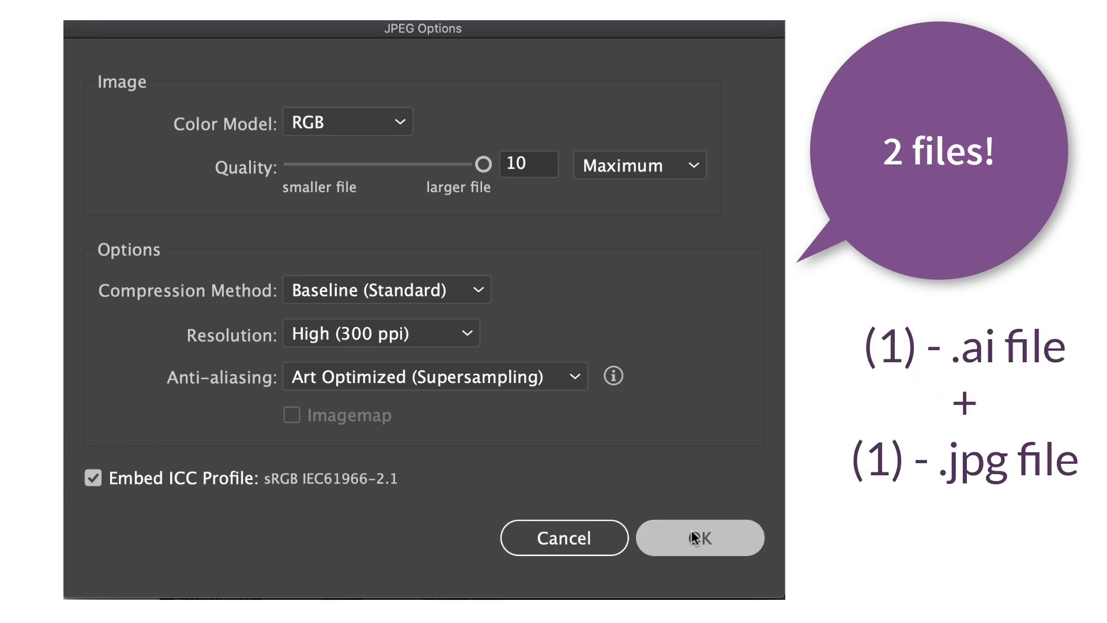